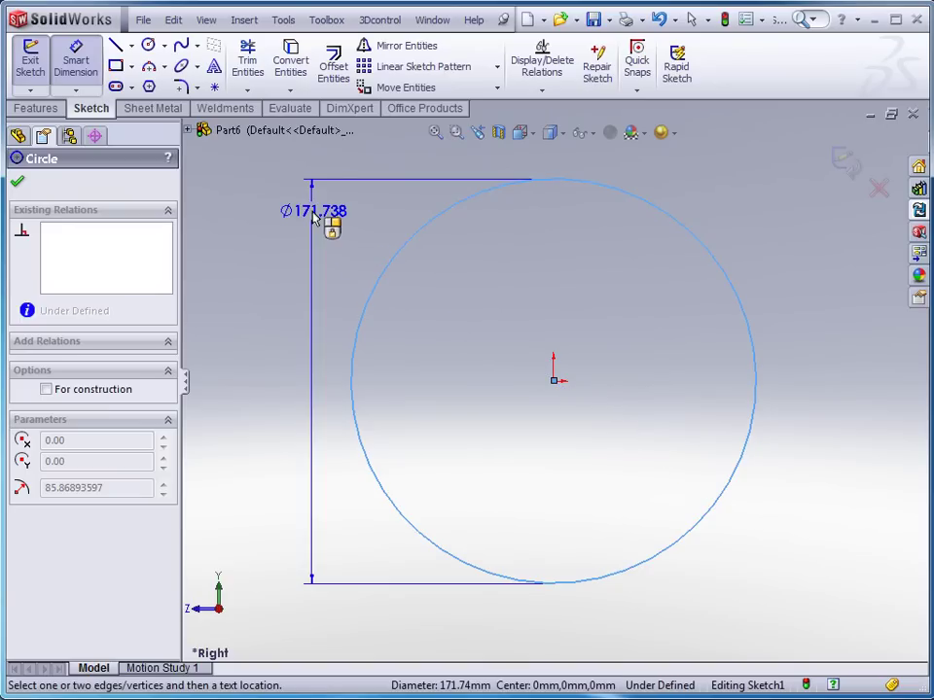
- Dimension the circle's diameter and set it to 583 mm
left_click(343, 173)
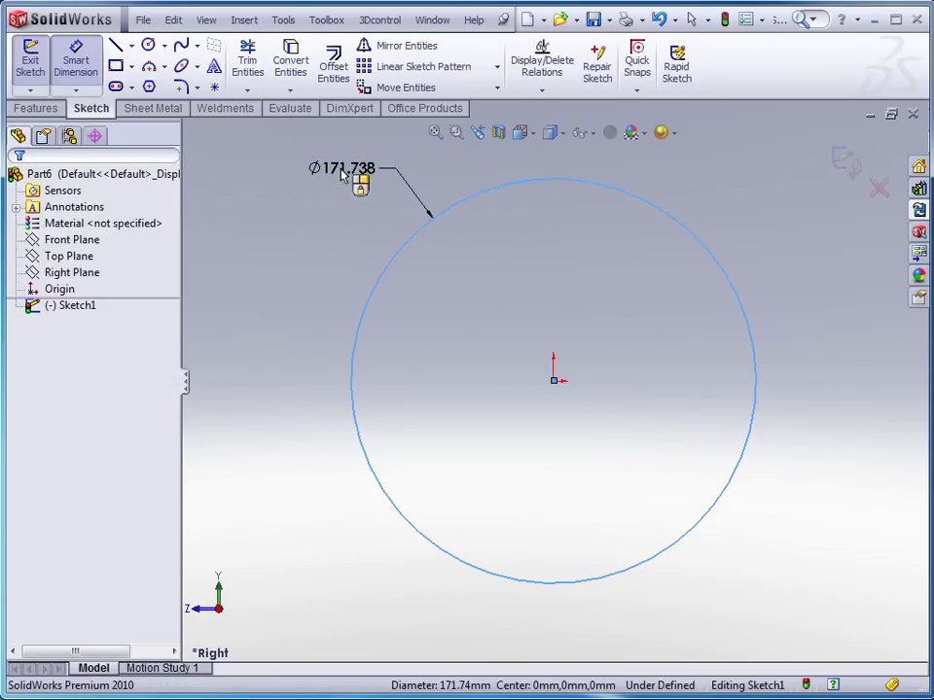
type("58")
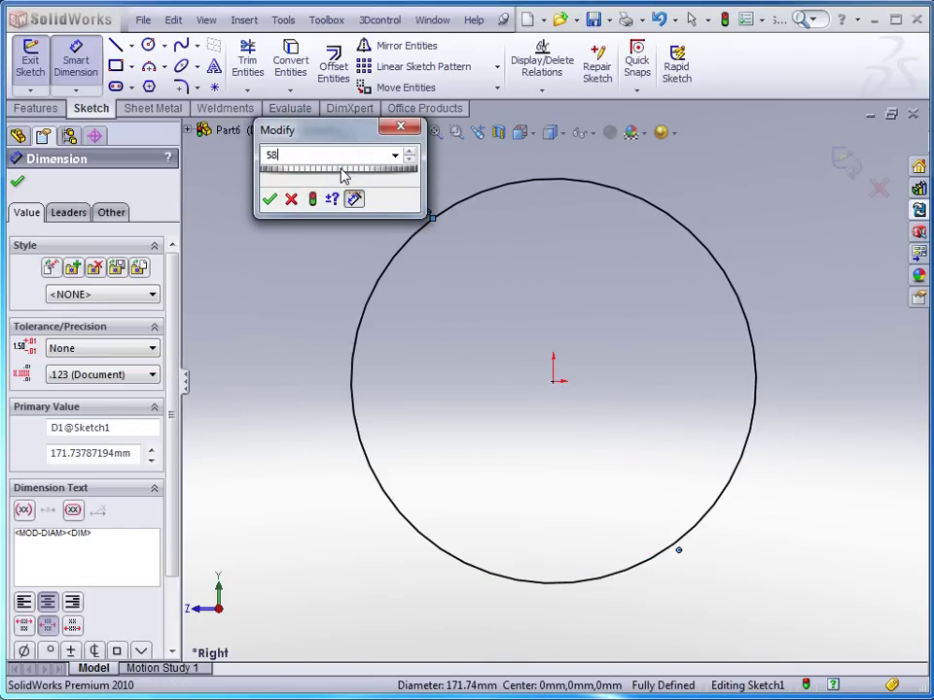
key("Return")
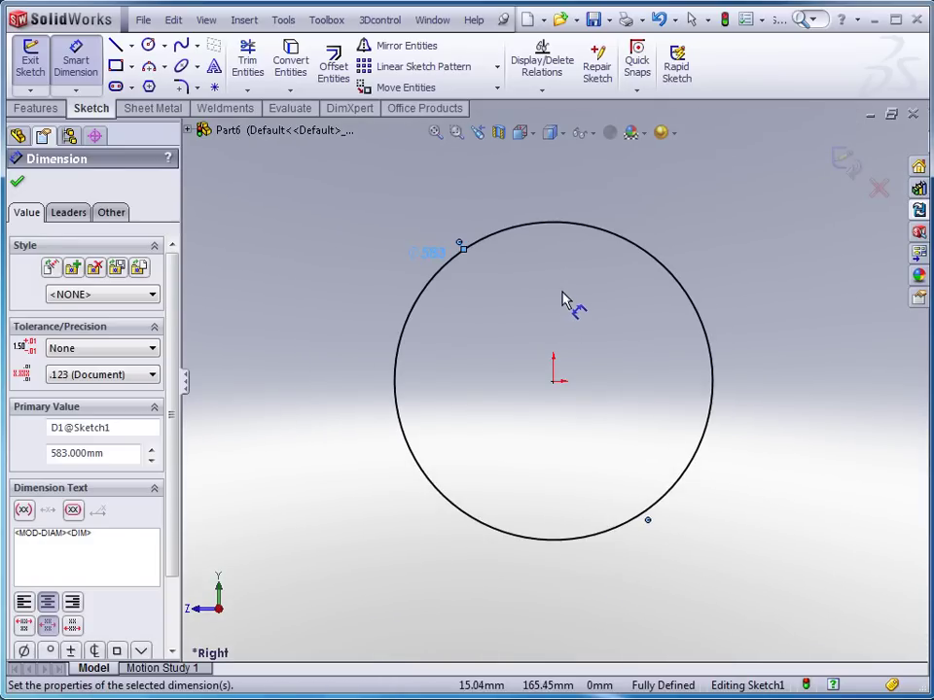
left_click(564, 328)
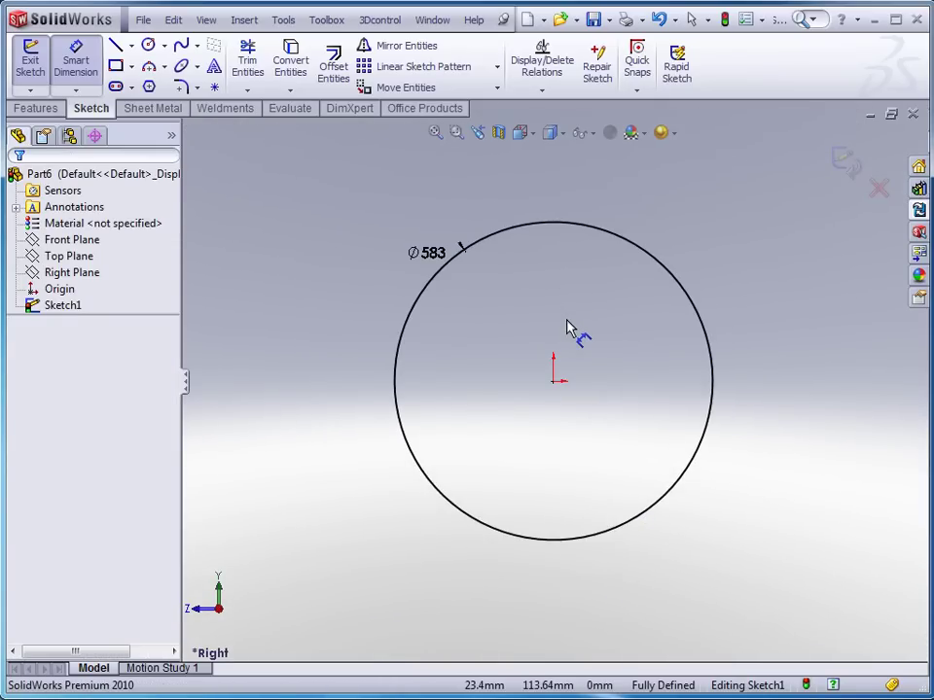
- Sketch a vertical line from the origin to the circle's uppermost point and convert it to construction geometry
key("l")
left_click(553, 381)
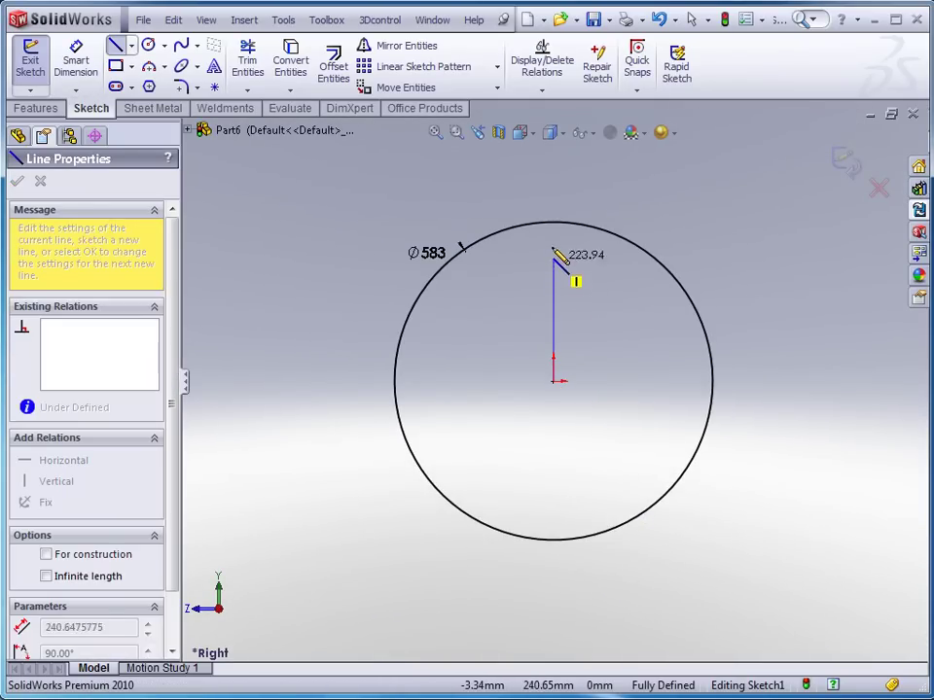
double_click(554, 223)
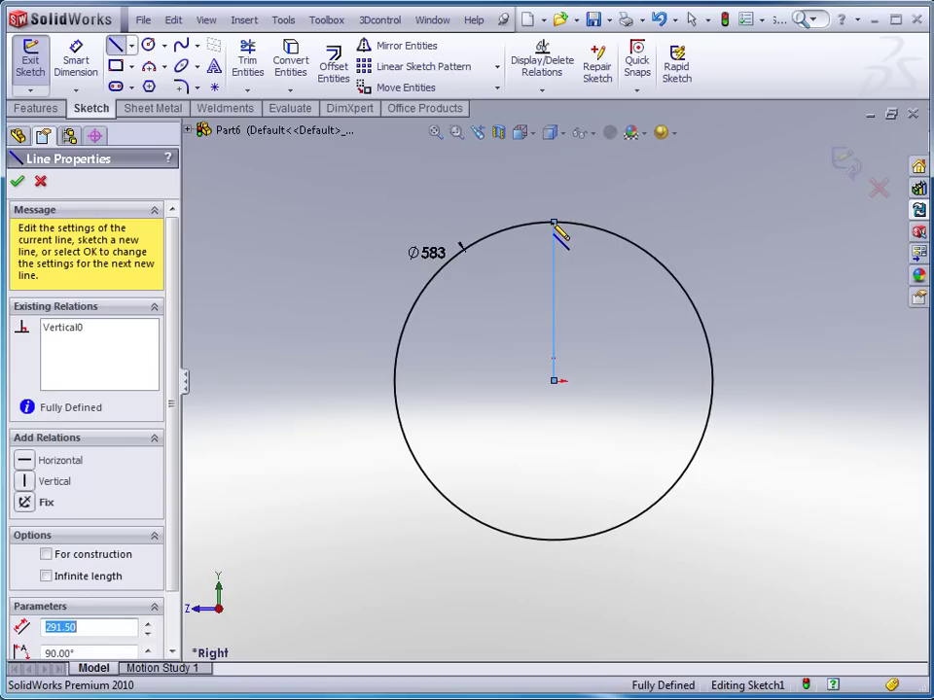
scroll(558, 243, "up", 2)
key("Escape")
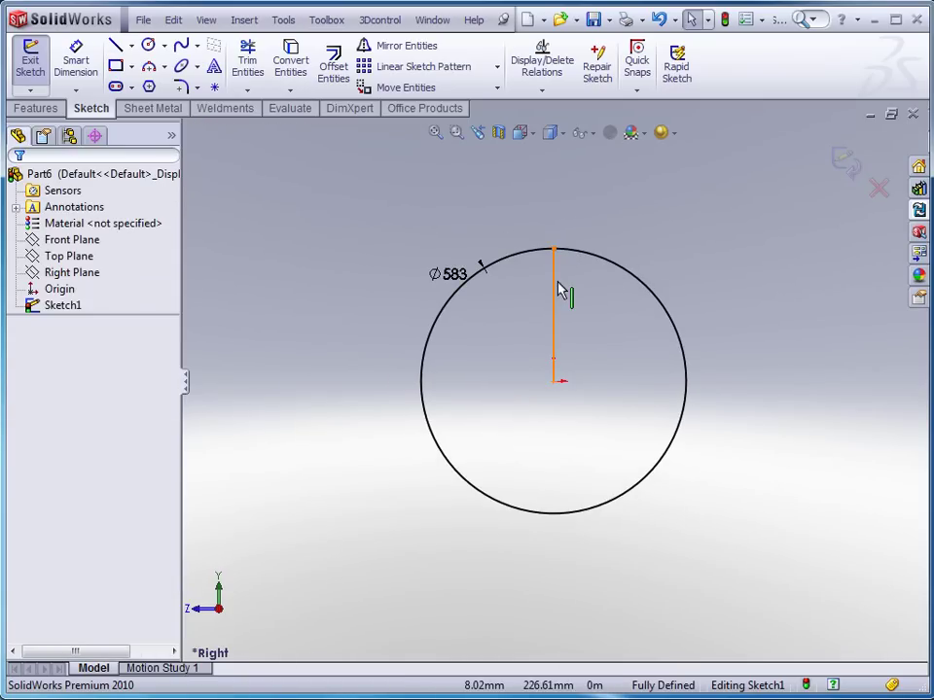
left_click(555, 297)
left_click(622, 237)
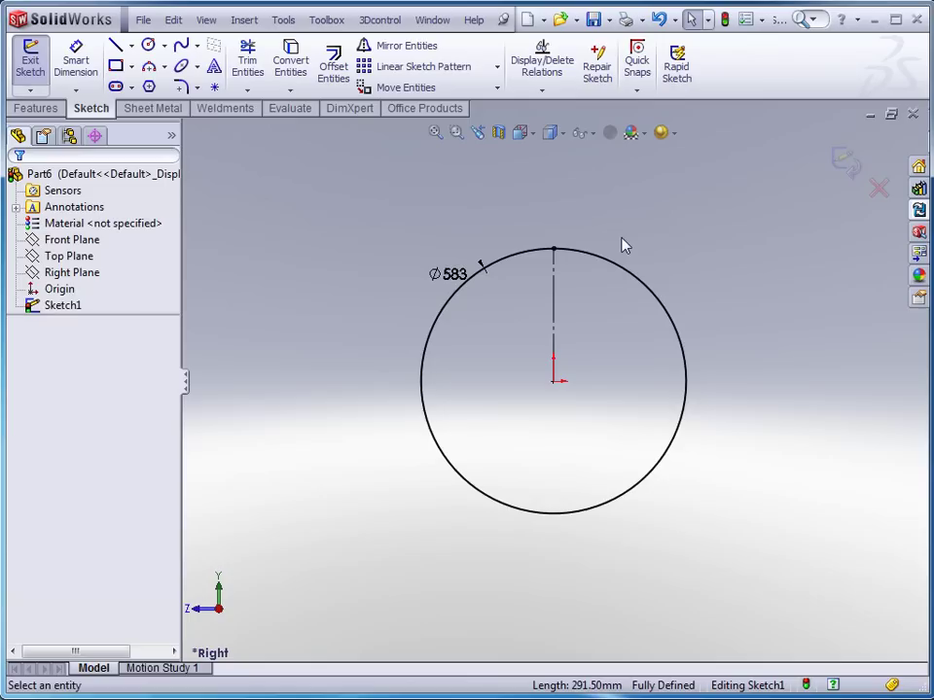
- Offset the vertical construction line by 5 mm in both directions, without added dimensions or capped ends
left_click(558, 319)
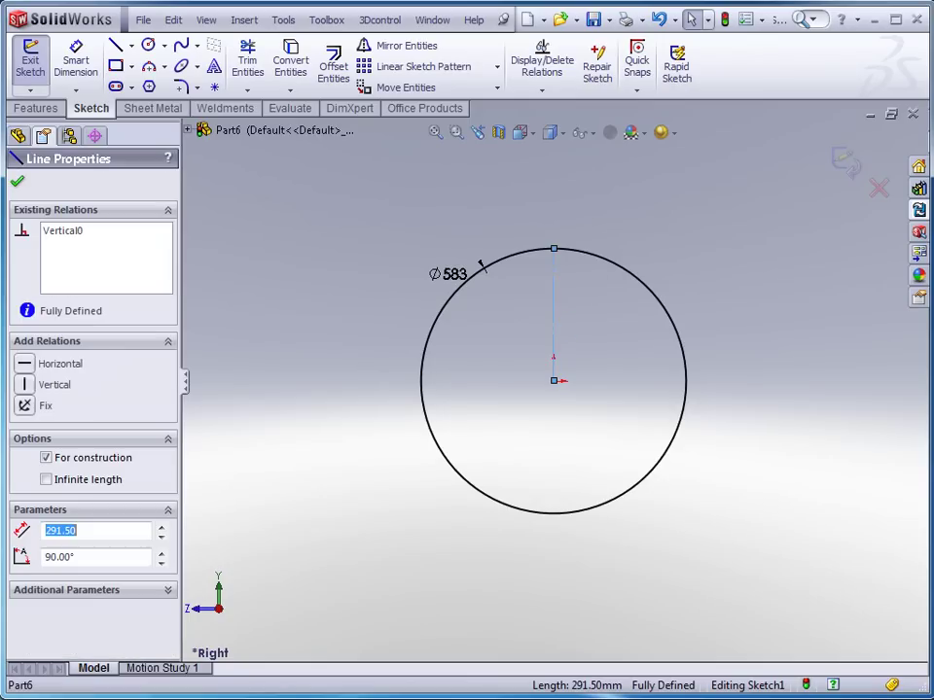
key("s")
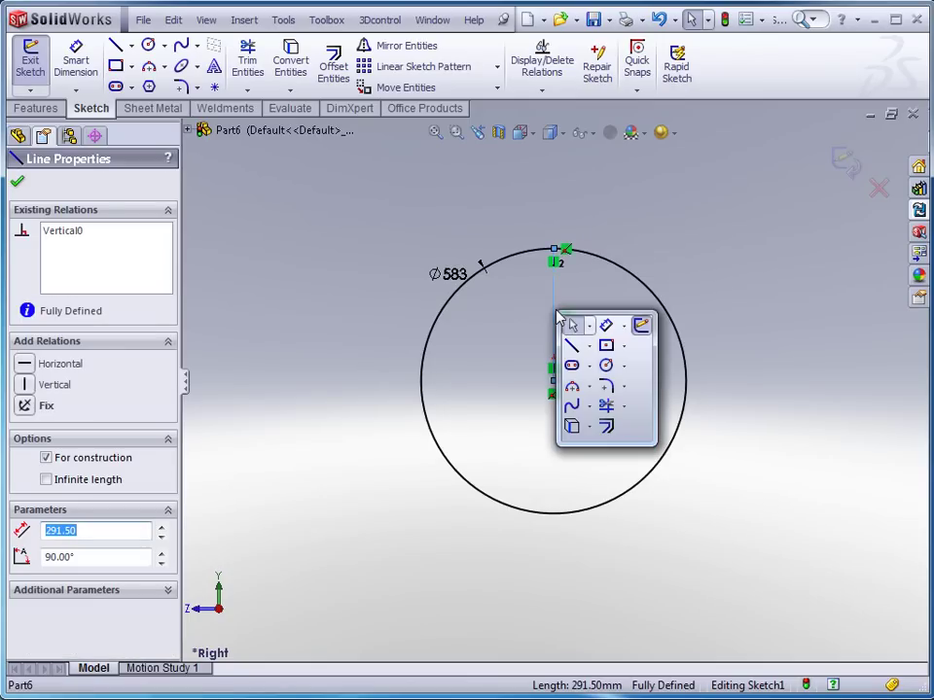
left_click(606, 427)
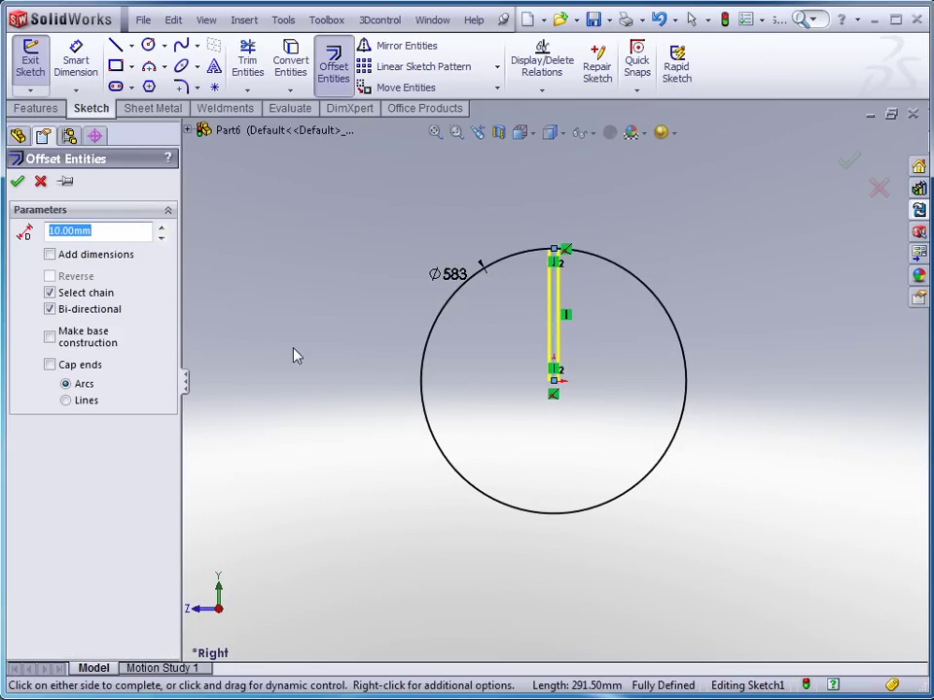
scroll(146, 341, "down", 1)
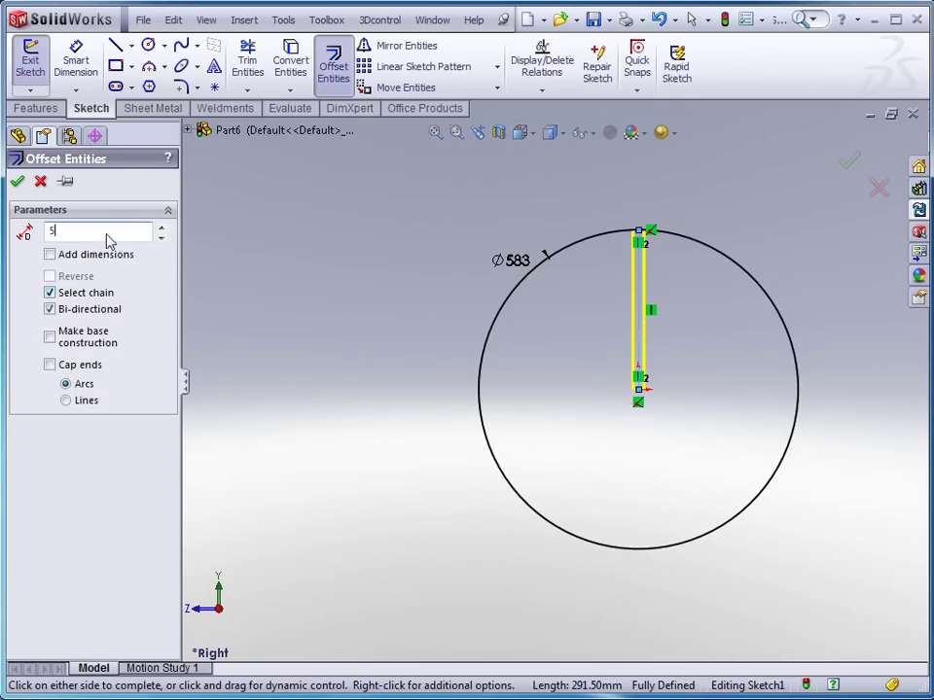
key("Return")
left_click(18, 184)
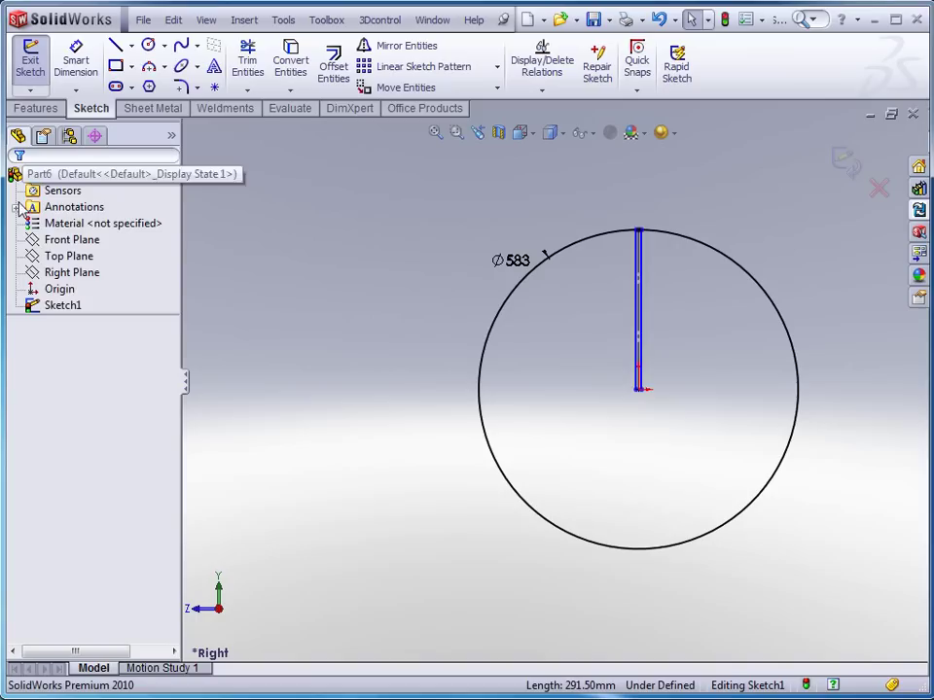
- Trim away the short piece of the circle between the two offset lines with Power trim
scroll(671, 310, "down", 2)
scroll(611, 224, "down", 3)
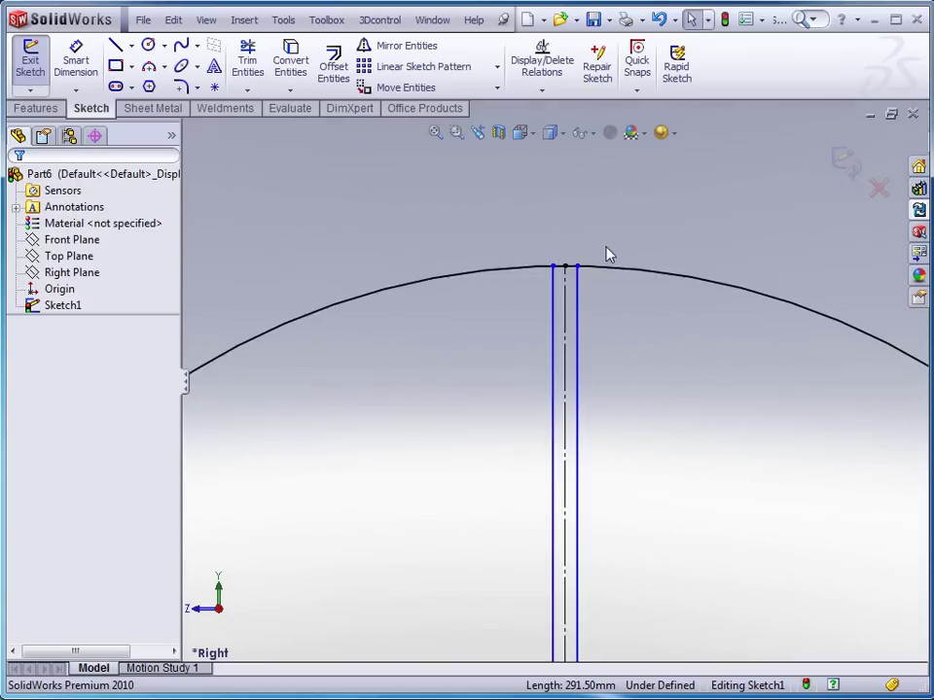
key("s")
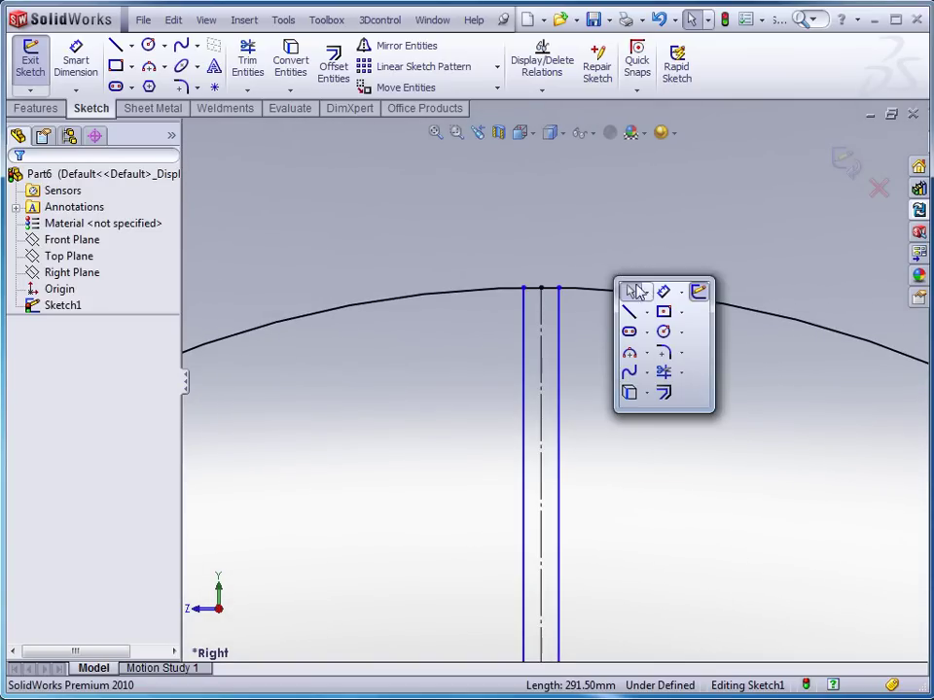
left_click(664, 374)
mouse_move(550, 281)
left_mouse_down()
mouse_move(554, 303)
mouse_move(534, 311)
left_mouse_up()
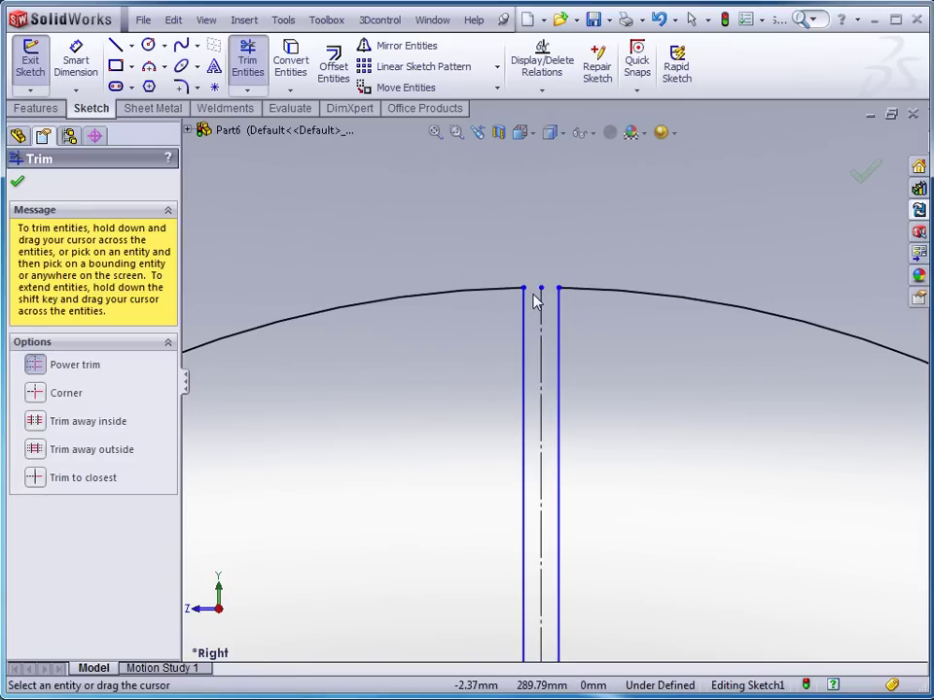
key("Escape")
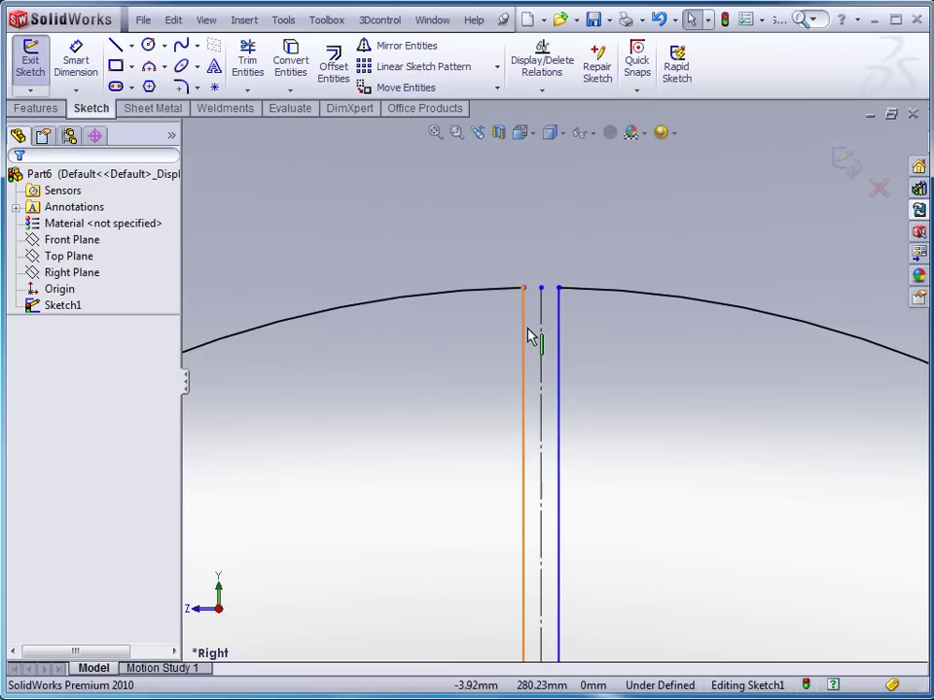
- Convert the two offset lines beside the centerline to construction geometry
left_click(523, 336)
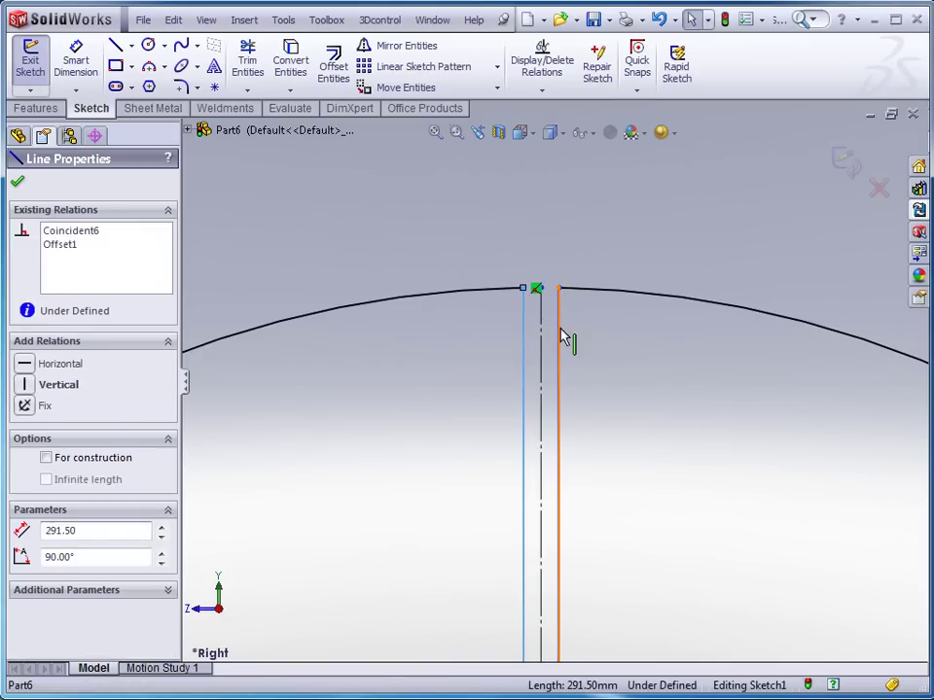
left_click(558, 337, "ctrl")
left_click(609, 434)
scroll(610, 435, "up", 3)
scroll(609, 434, "down", 5)
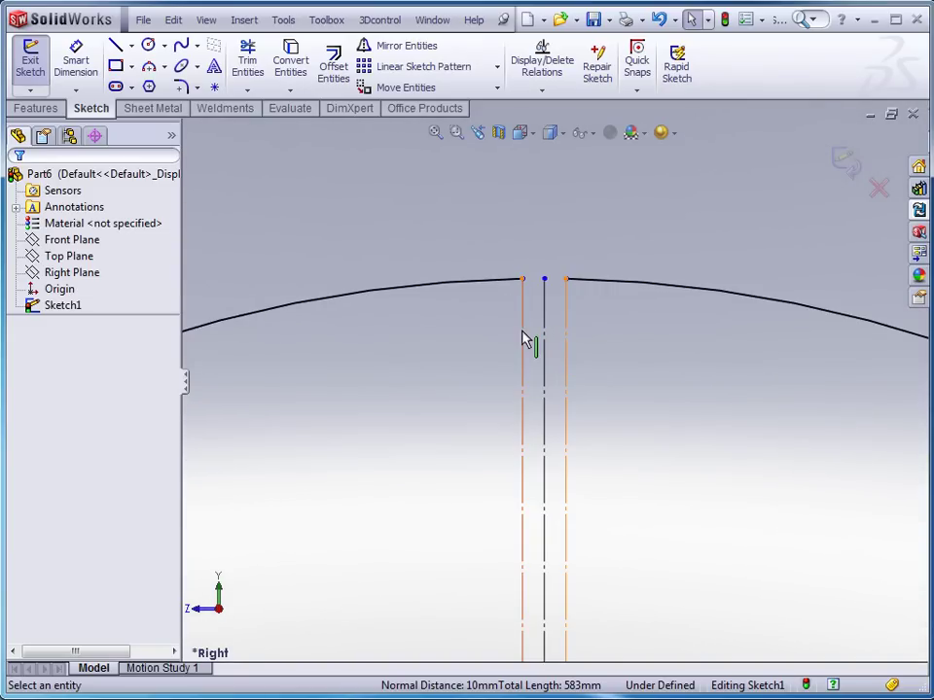
- Switch the two offset lines back from construction to normal sketch geometry
left_click(523, 335)
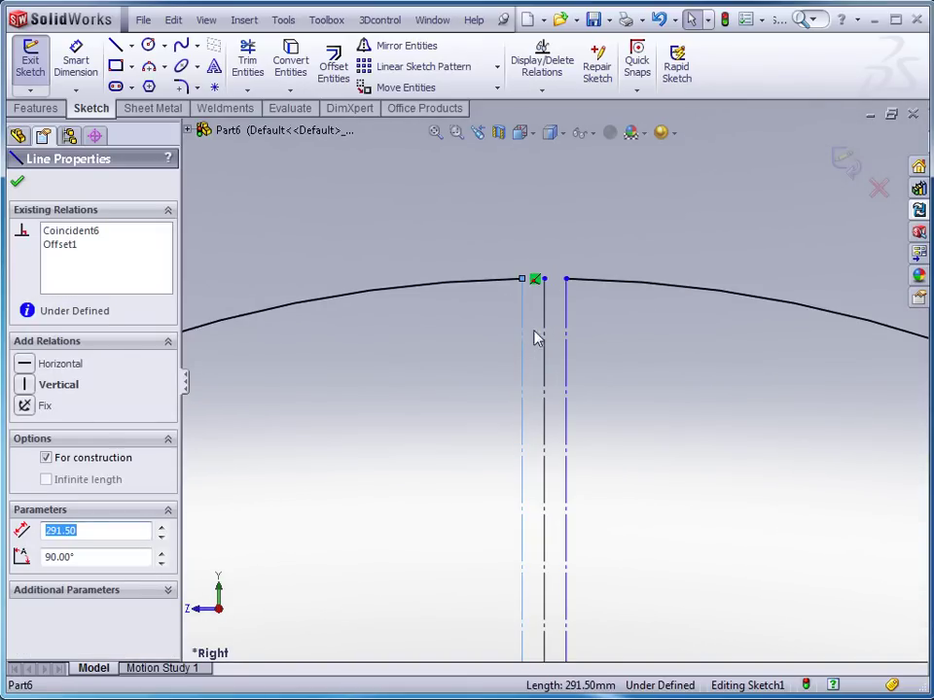
left_click(568, 338, "ctrl")
left_click(568, 344, "ctrl")
left_click(571, 356)
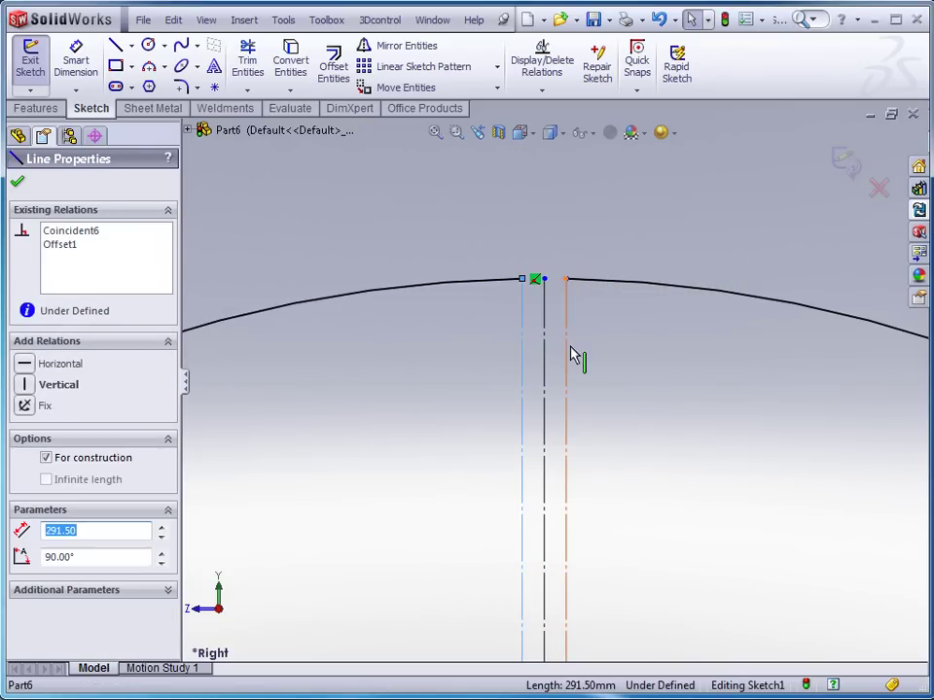
left_click(569, 355, "ctrl")
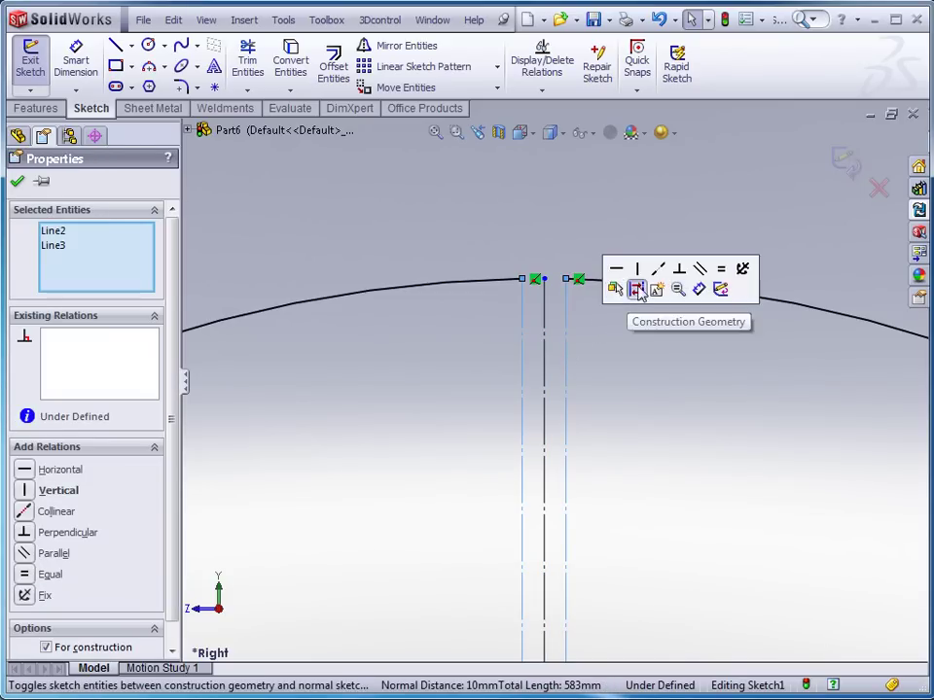
left_click(636, 288)
- Add a Symmetric relation between the two offset lines about the vertical centerline
left_click(546, 363)
left_click(567, 360, "ctrl")
left_click(567, 360, "ctrl")
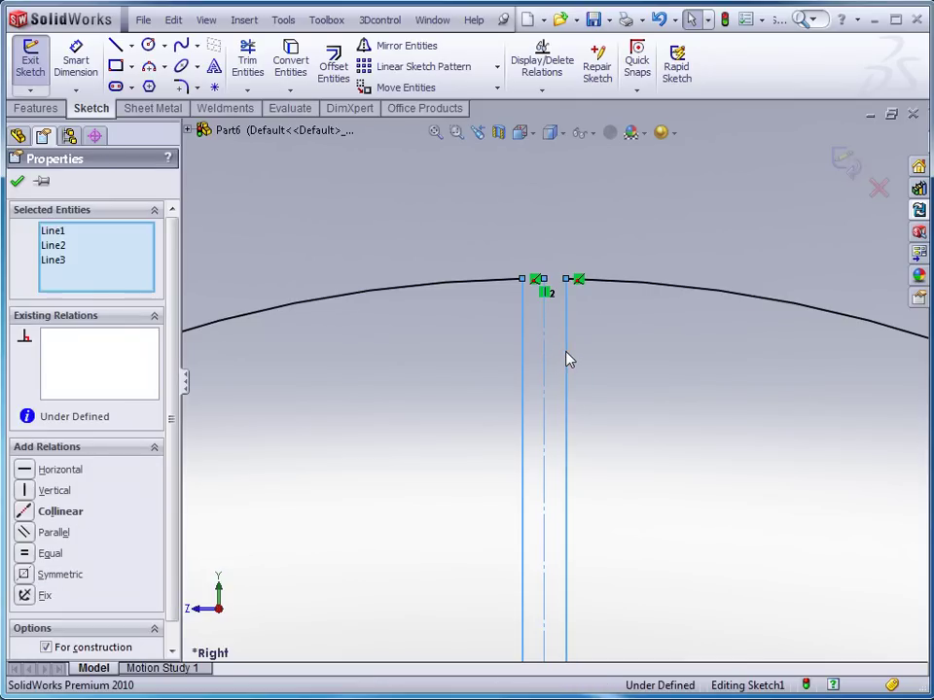
left_click(523, 359, "ctrl")
left_click(568, 360, "ctrl")
left_click(719, 275)
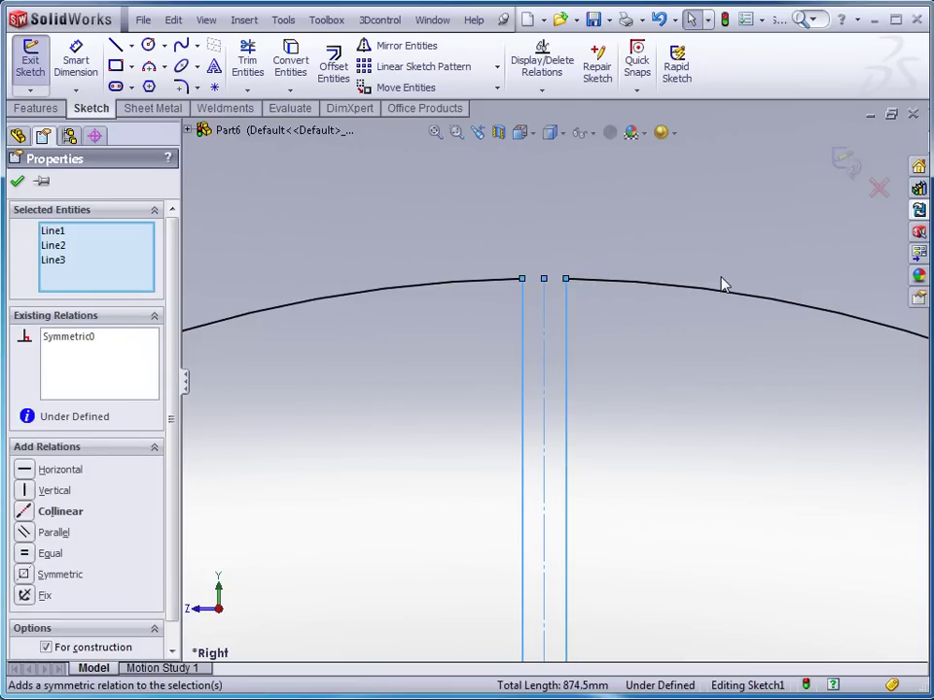
- Dimension the distance between the two offset lines and set the gap to 2 mm
key("d")
left_click(522, 304)
left_click(564, 284)
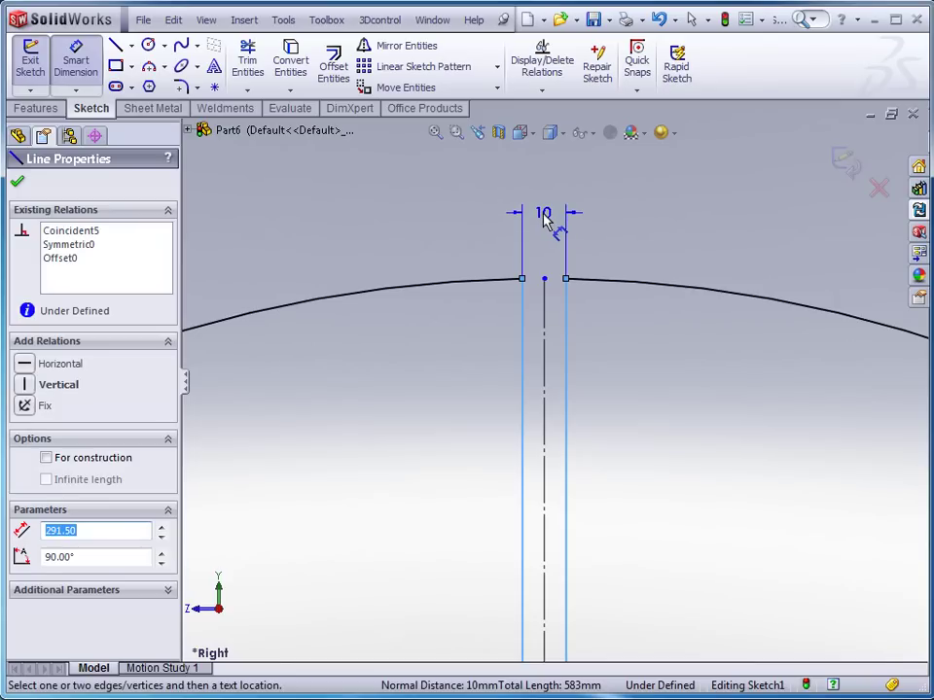
left_click(543, 220)
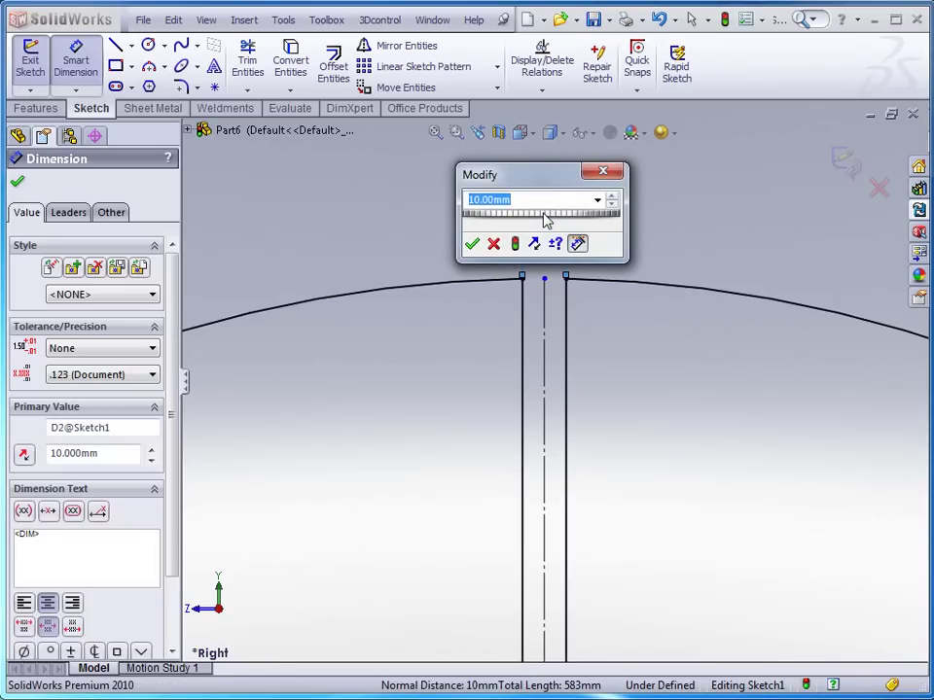
key("Return")
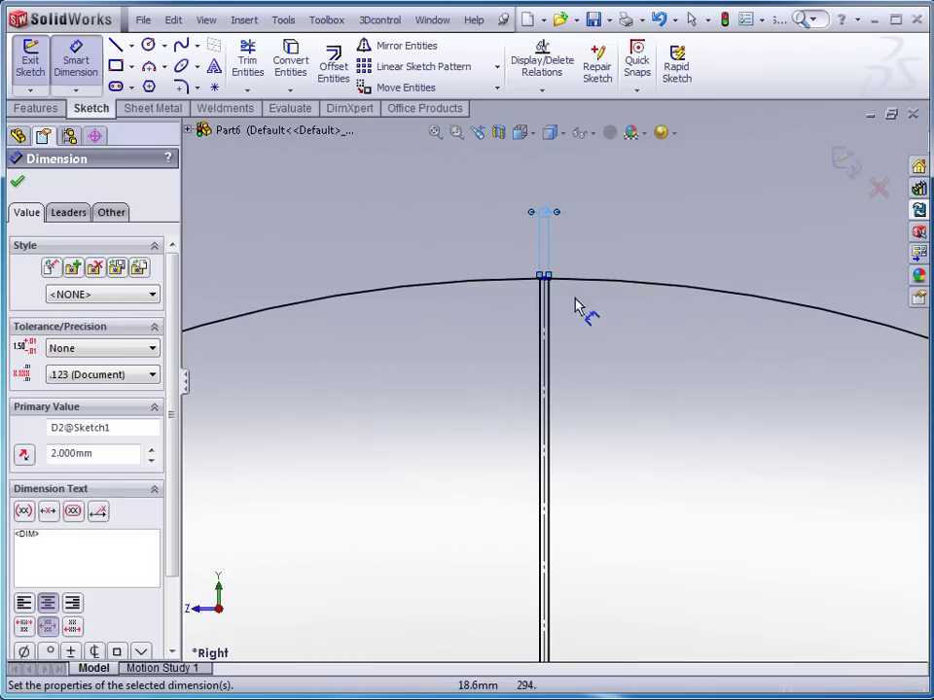
key("Escape")
- Make both lines bordering the 2 mm gap construction geometry
scroll(530, 345, "down", 4)
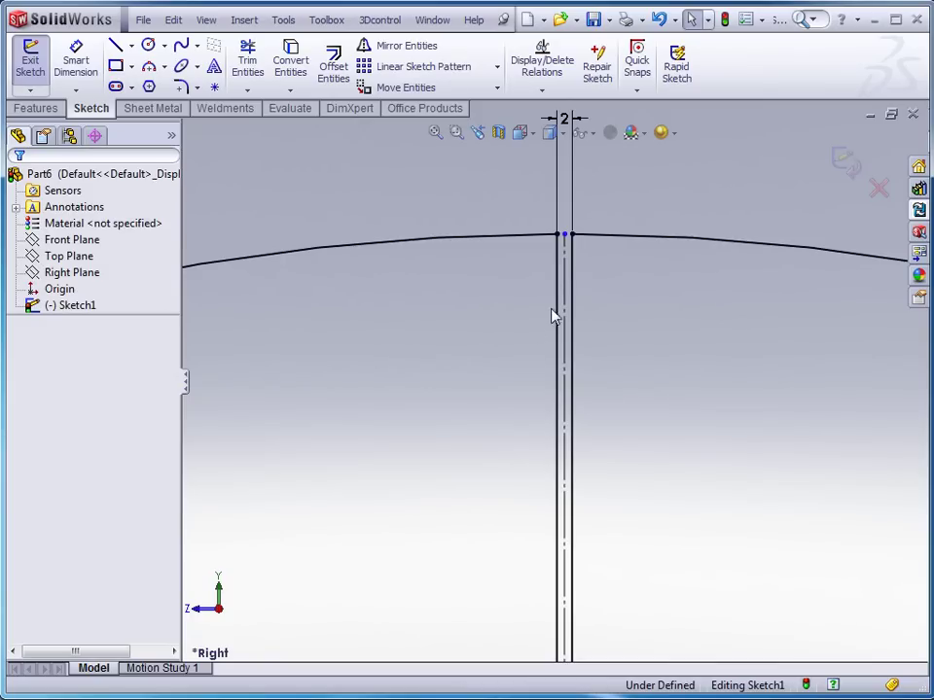
left_click(565, 318)
left_click(558, 330, "ctrl")
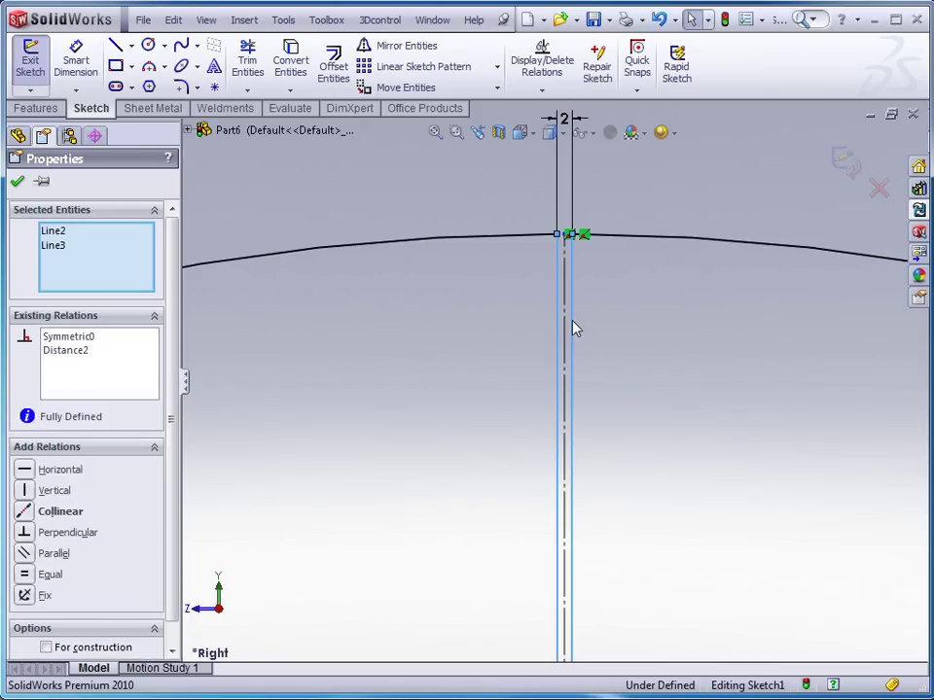
left_click(659, 265)
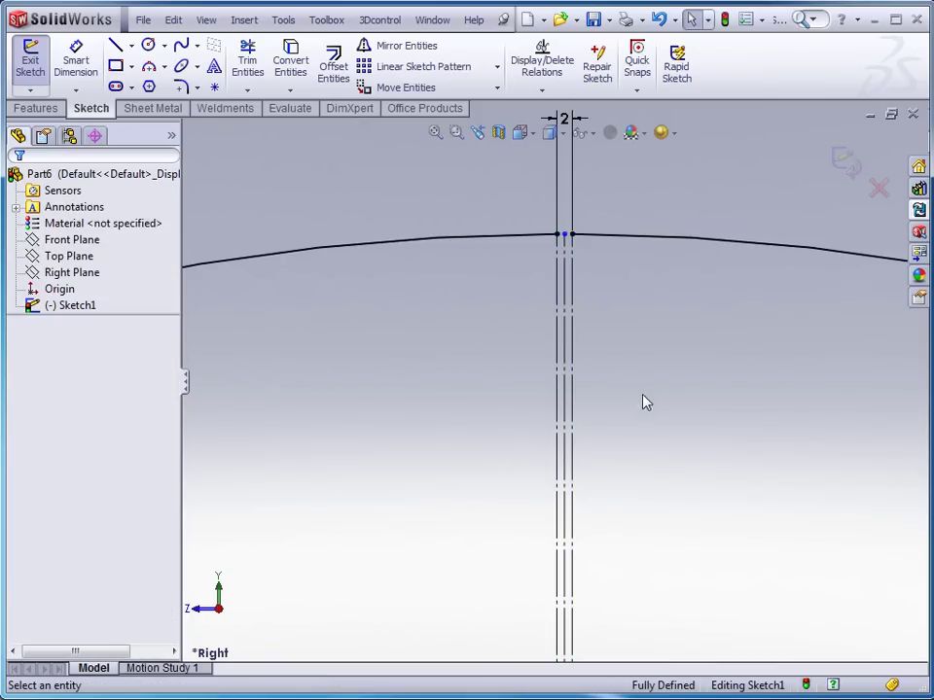
- Start a base flange from the split-circle sketch with 25 mm thickness and reverse the thickness direction to the inside
scroll(653, 396, "up", 5)
scroll(640, 494, "up", 6)
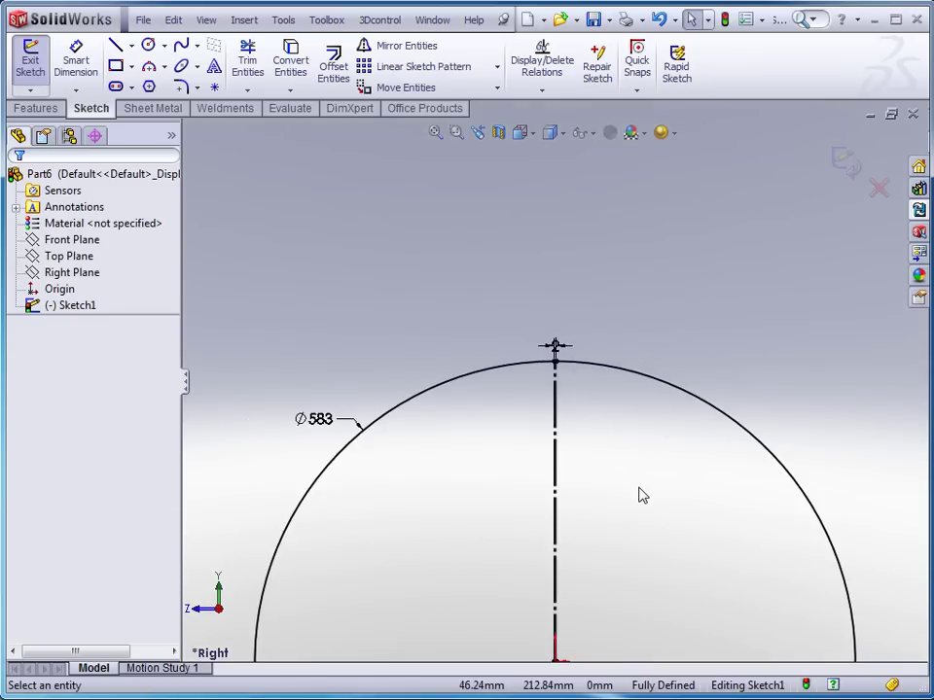
scroll(568, 559, "up", 2)
scroll(566, 559, "down", 4)
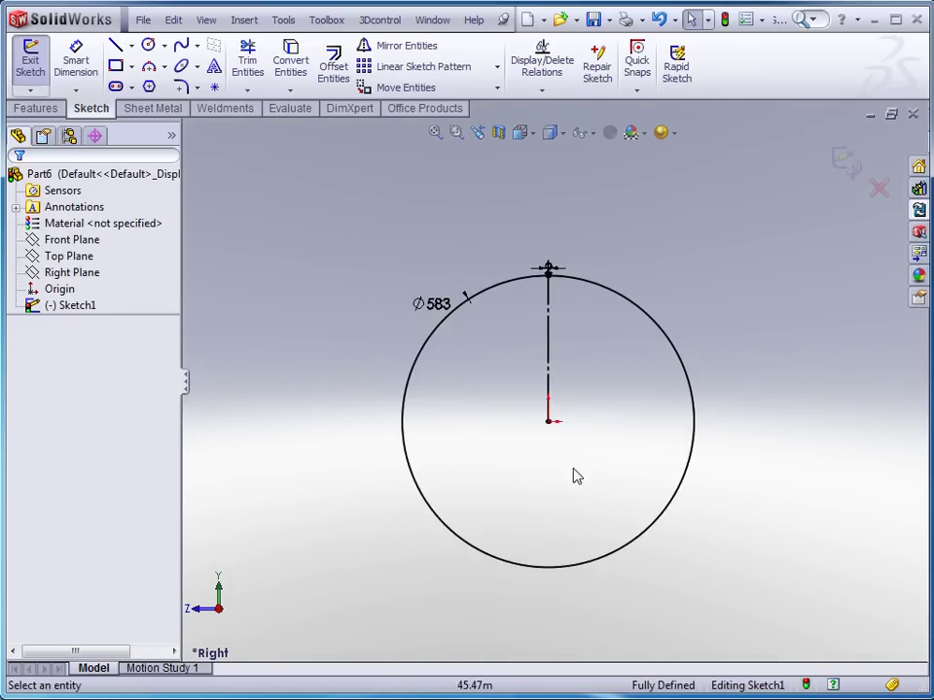
left_click(153, 110)
left_click(39, 61)
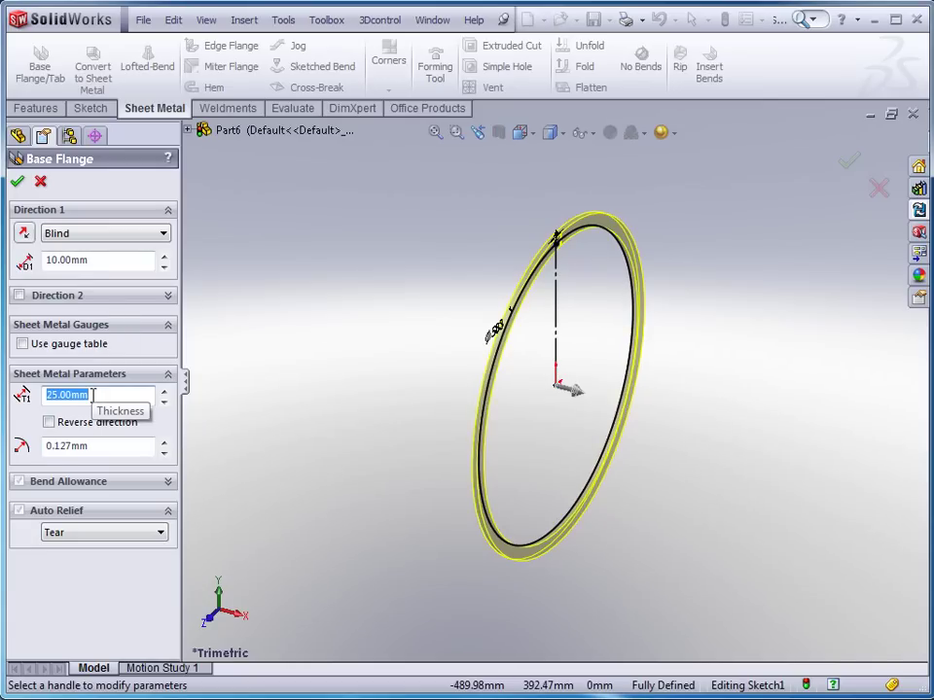
middle_click_drag(407, 344, 355, 309)
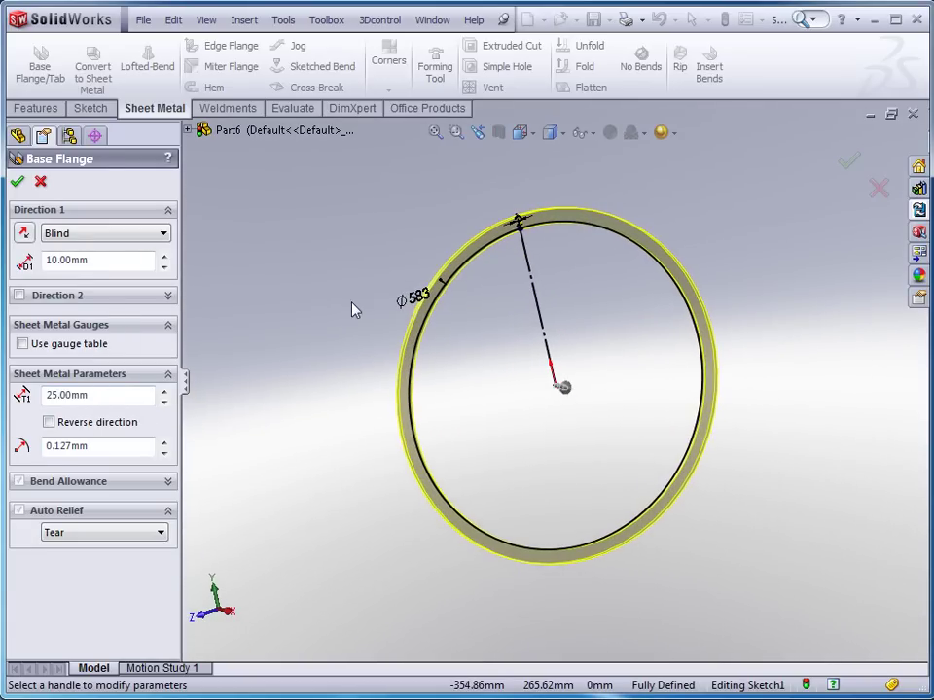
scroll(513, 249, "down", 1)
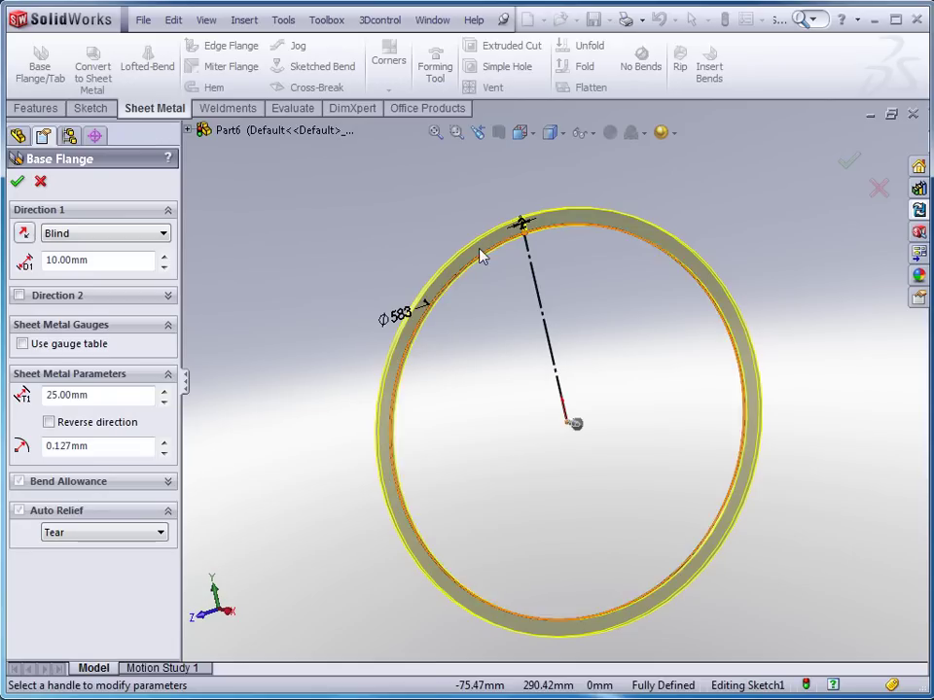
left_click(48, 422)
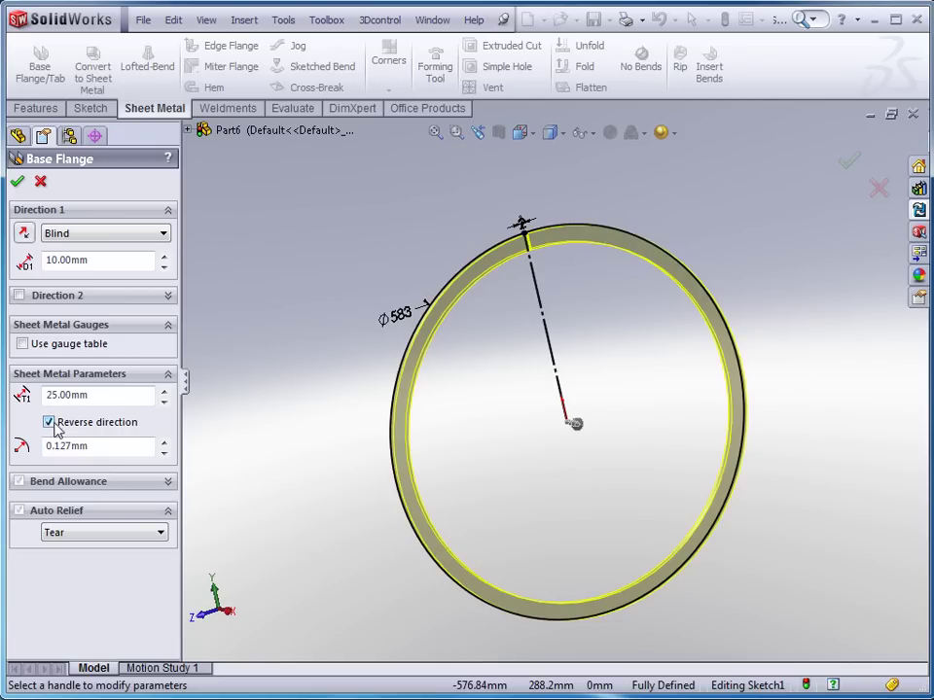
- Set the base flange's end condition to Mid Plane with a depth of 1440 mm and create it
left_click(102, 239)
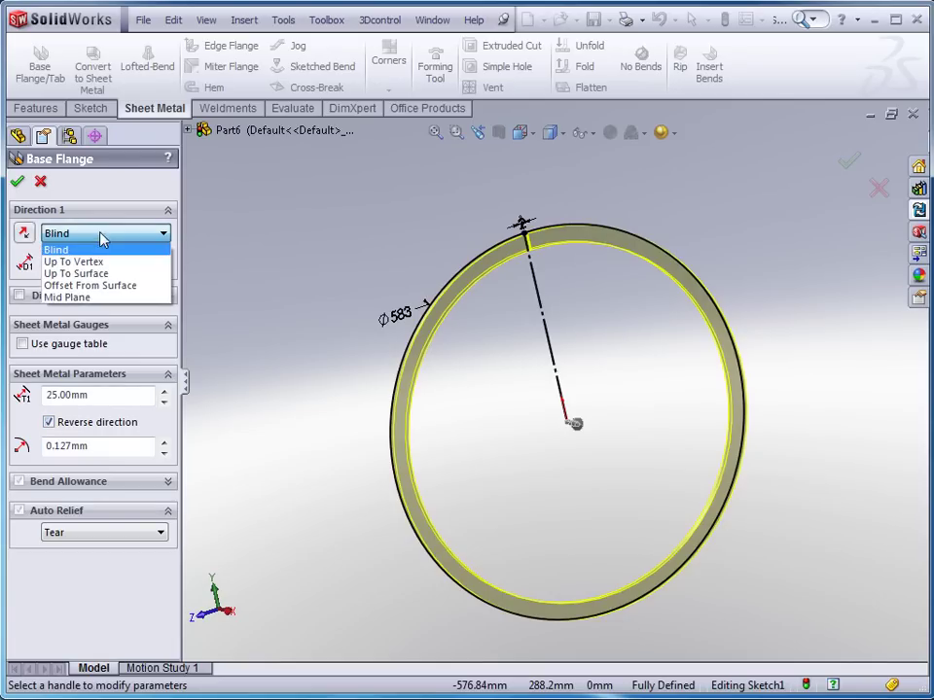
left_click(80, 295)
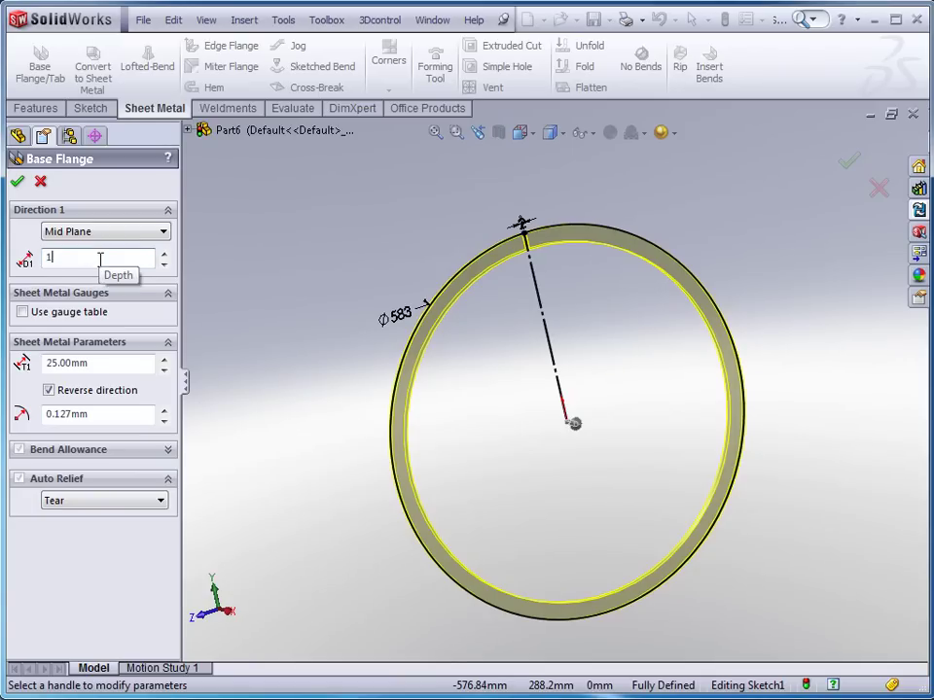
key("Return")
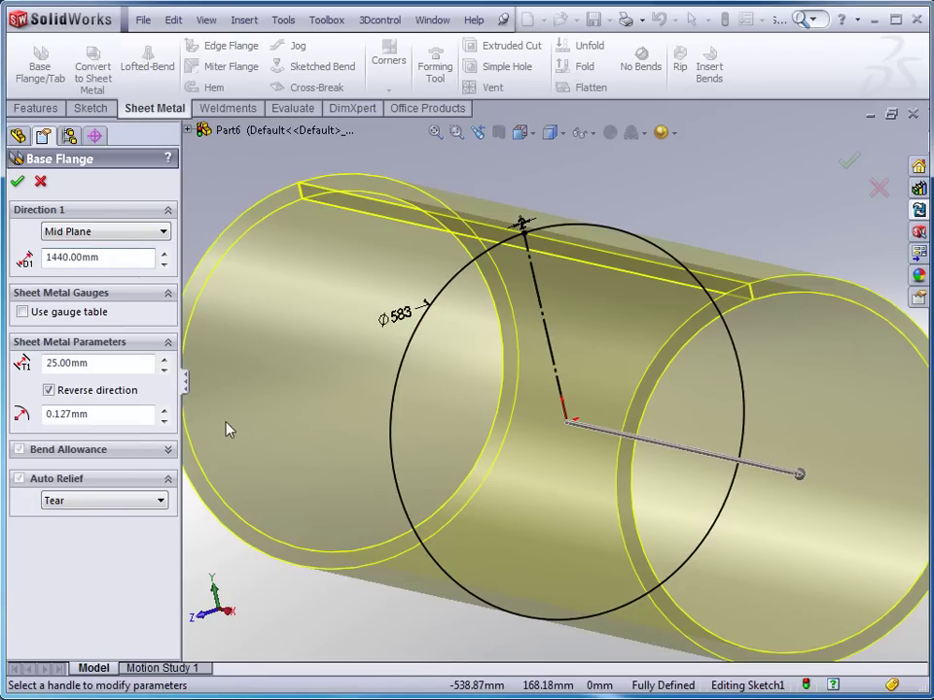
left_click(19, 183)
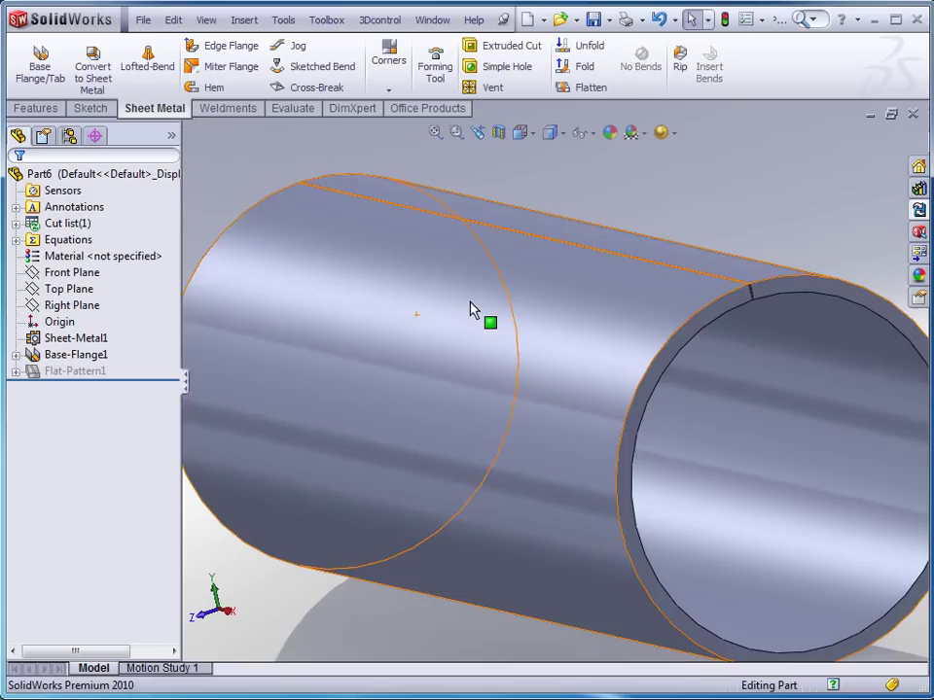
- Flatten the rolled tube and look at its flat pattern and bend line from above
key("f")
mouse_move(567, 434)
middle_mouse_down()
mouse_move(515, 425)
mouse_move(562, 438)
middle_mouse_up()
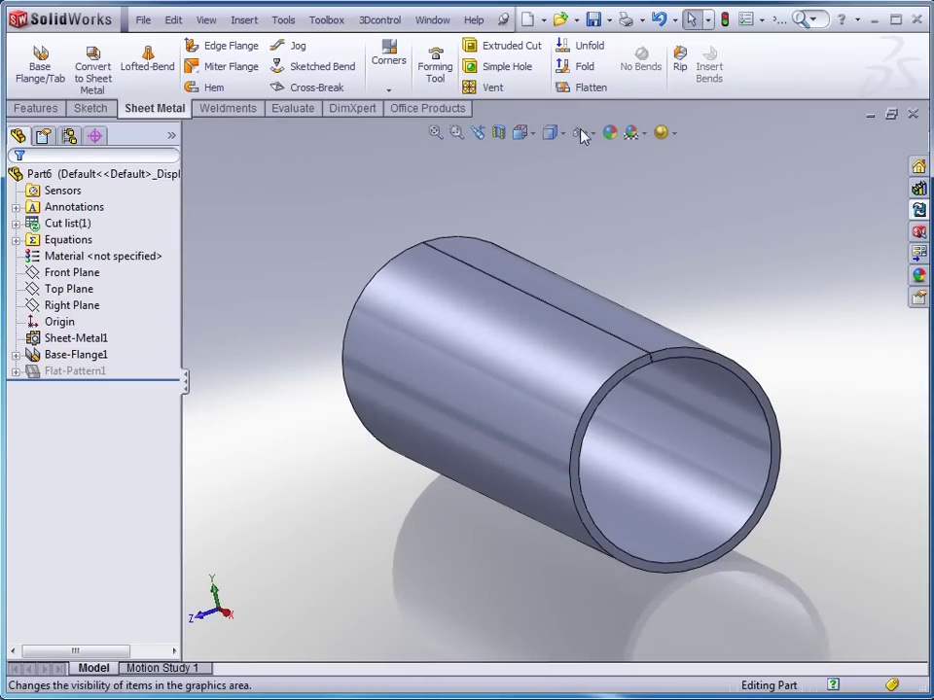
left_click(582, 89)
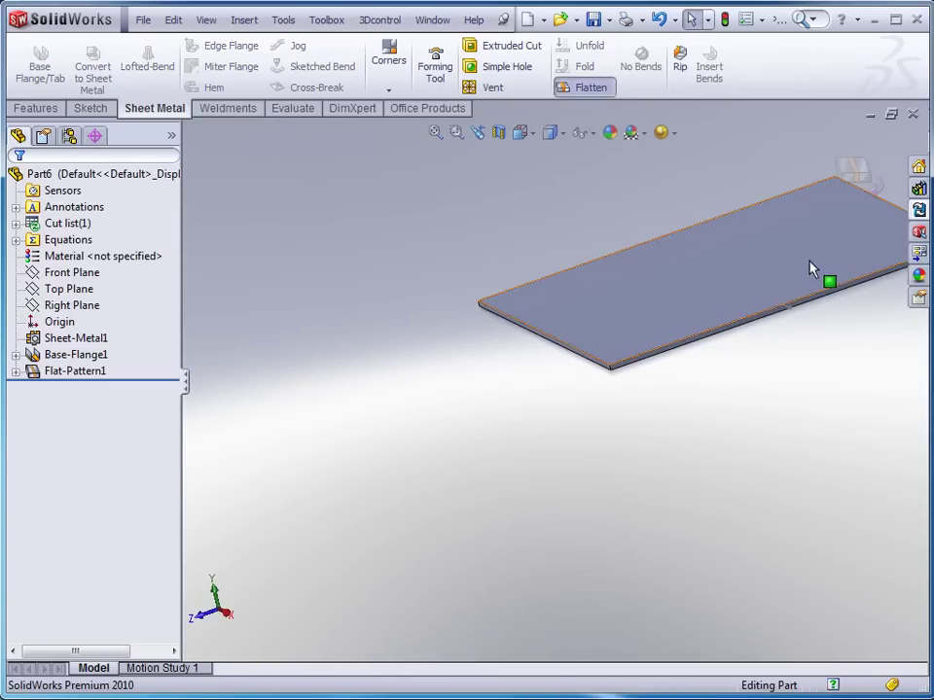
middle_click_drag(630, 327, 662, 514)
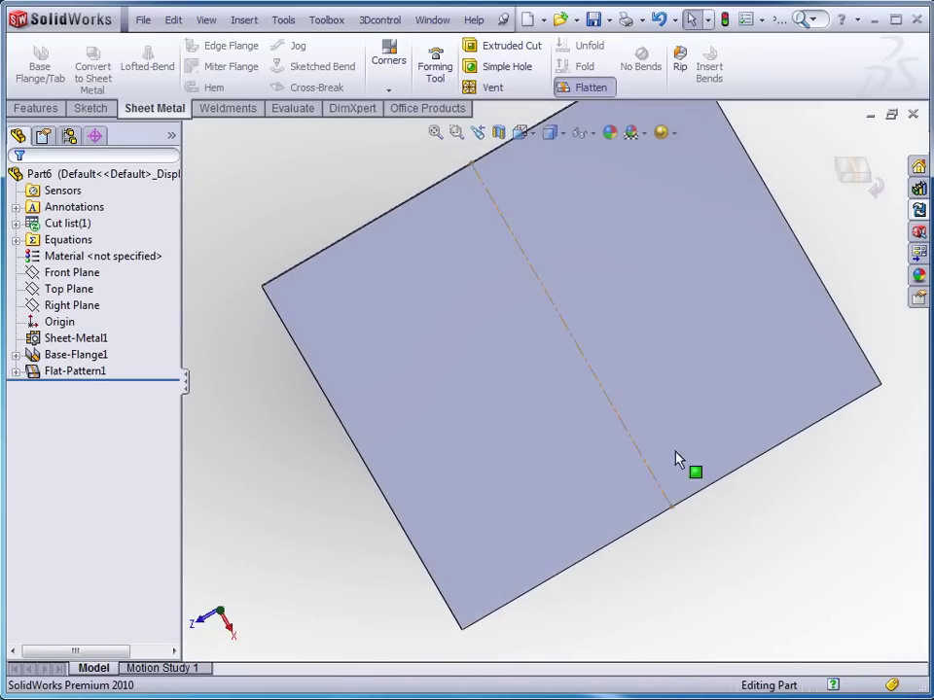
- Change the scene background to Plain White
left_click(643, 133)
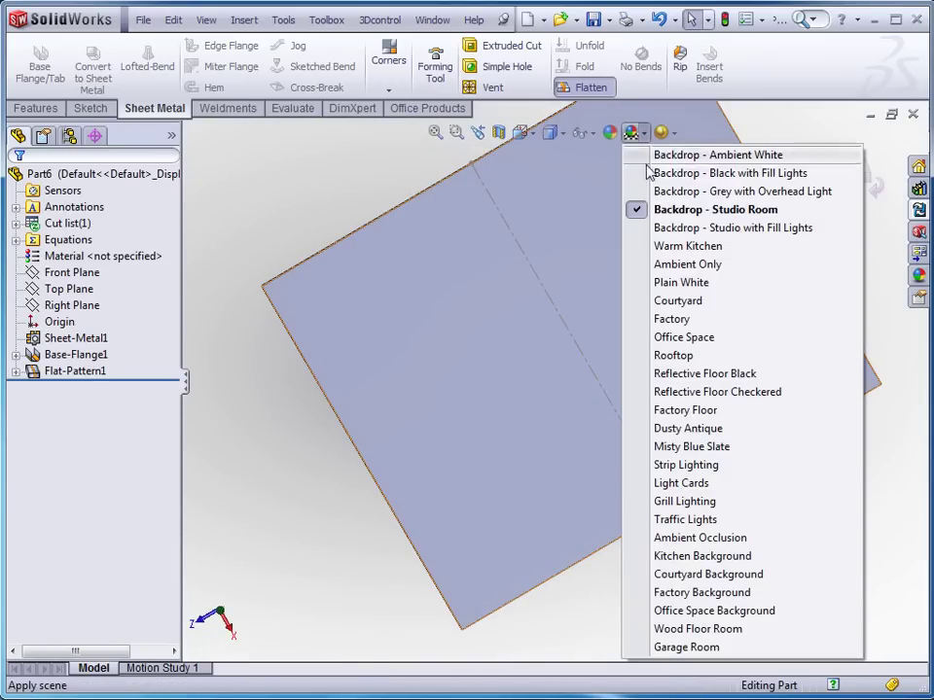
left_click(674, 292)
scroll(662, 302, "up", 2)
scroll(584, 321, "down", 4)
middle_click_drag(564, 342, 493, 319)
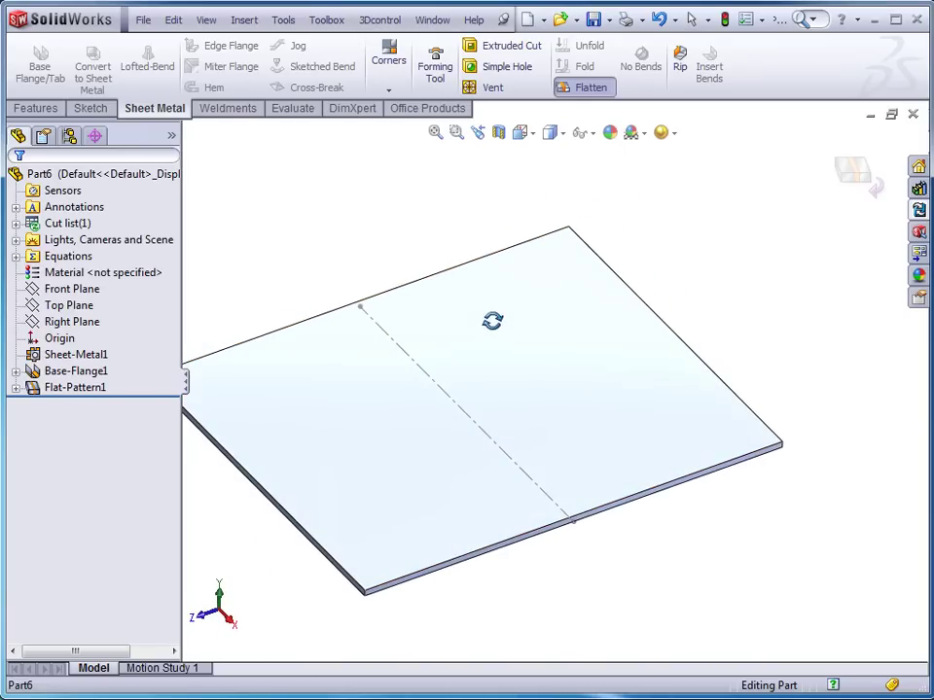
- Return the flattened sheet to its rolled tube shape and fit it in view
left_click(588, 89)
scroll(321, 477, "up", 2)
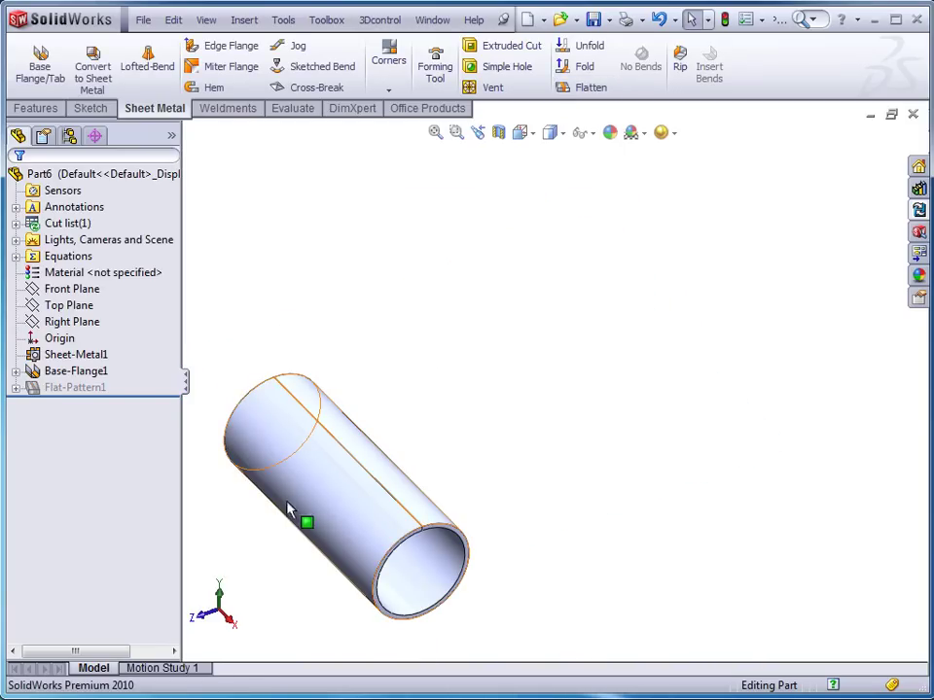
key("f")
- Start a 22.5 mm by 45° chamfer on one outer longitudinal edge of the tube's seam gap
middle_click_drag(559, 433, 523, 320)
scroll(562, 304, "down", 5)
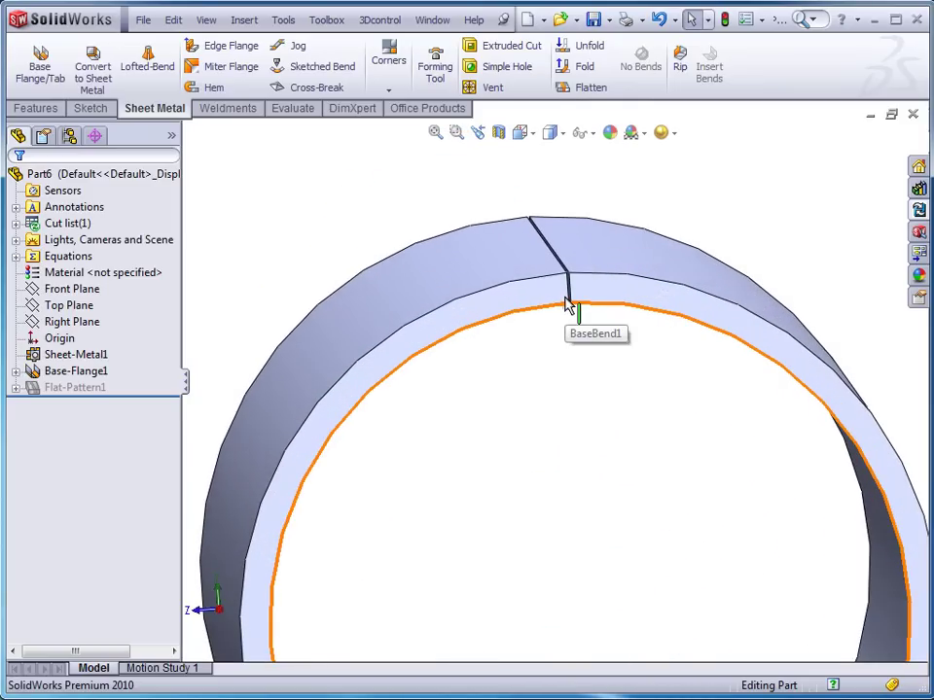
scroll(567, 311, "down", 4)
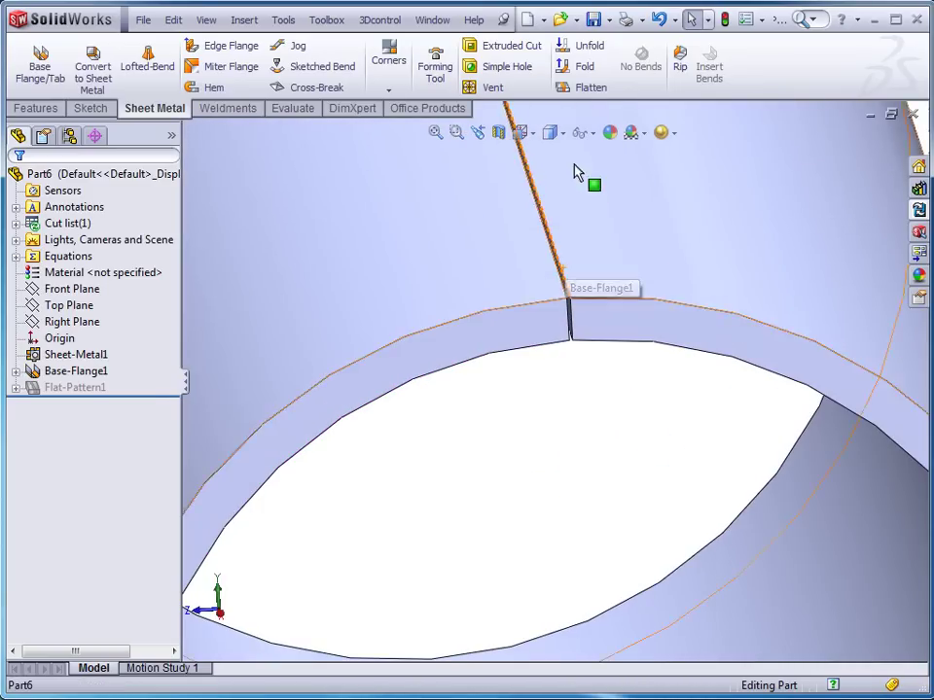
left_click(39, 109)
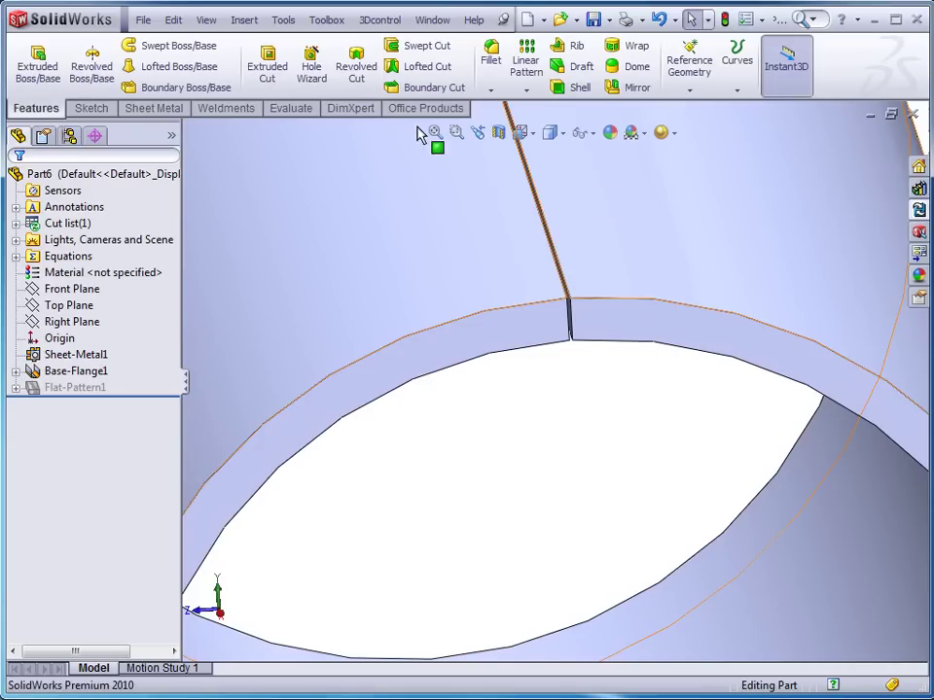
left_click(491, 90)
left_click(498, 124)
left_click(533, 249)
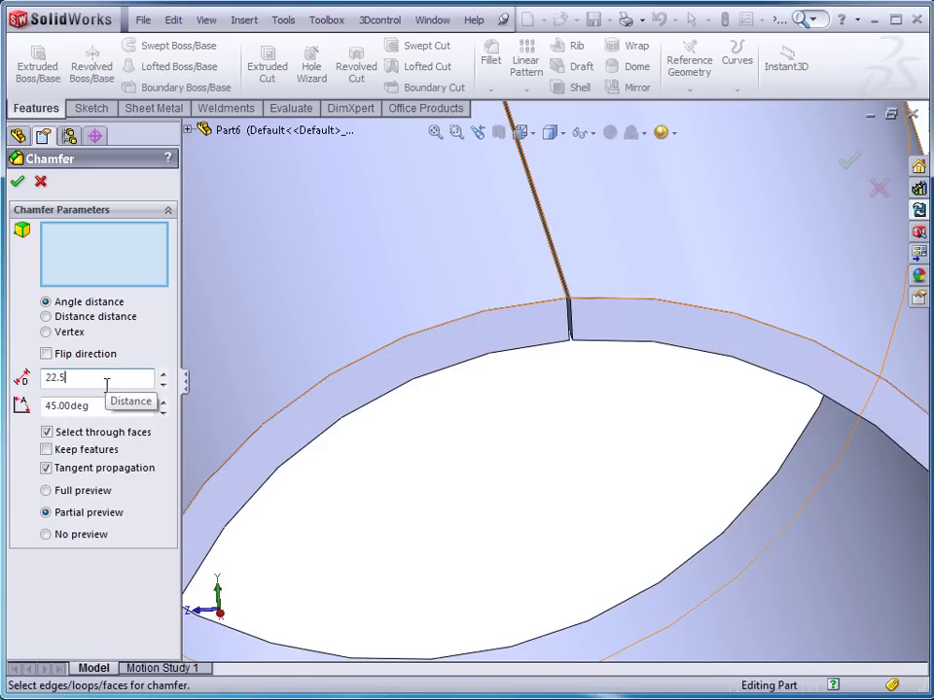
left_click(567, 286)
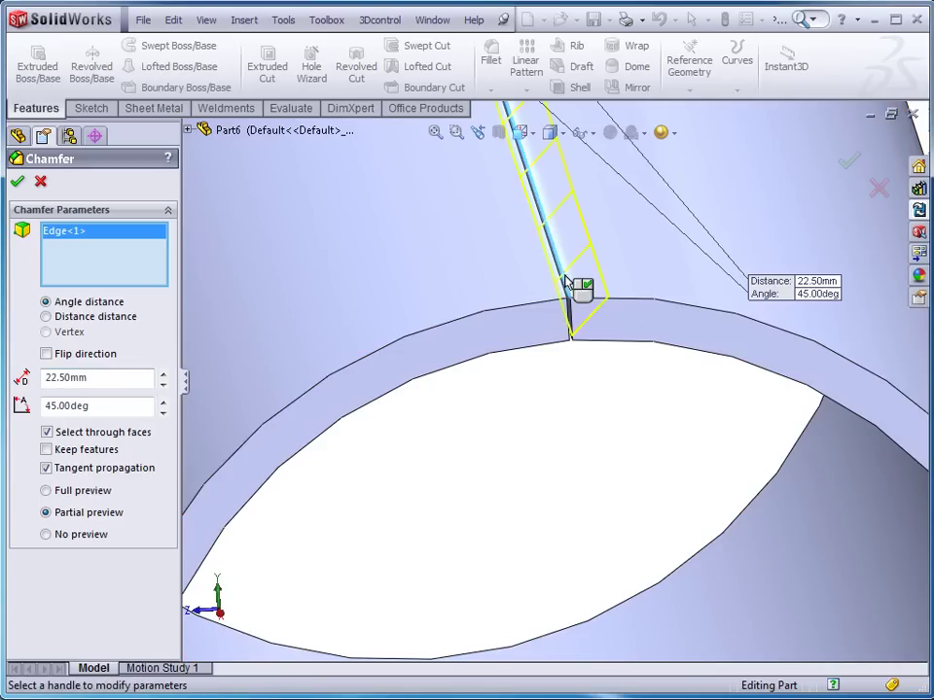
- Add the opposite outer edge of the seam gap to the chamfer selection and apply the chamfer
scroll(562, 292, "down", 4)
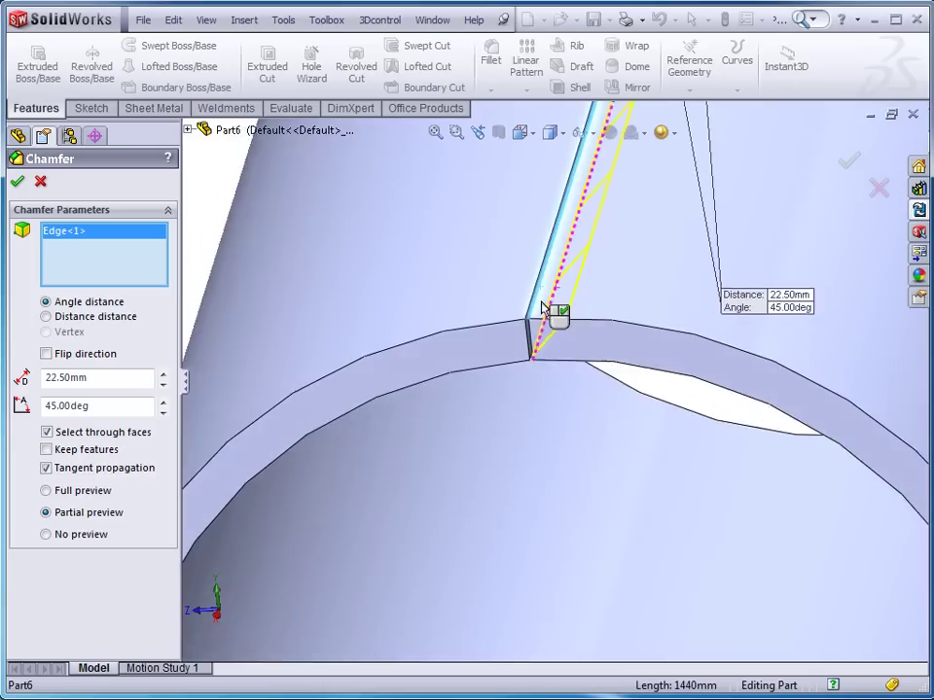
left_click(521, 336)
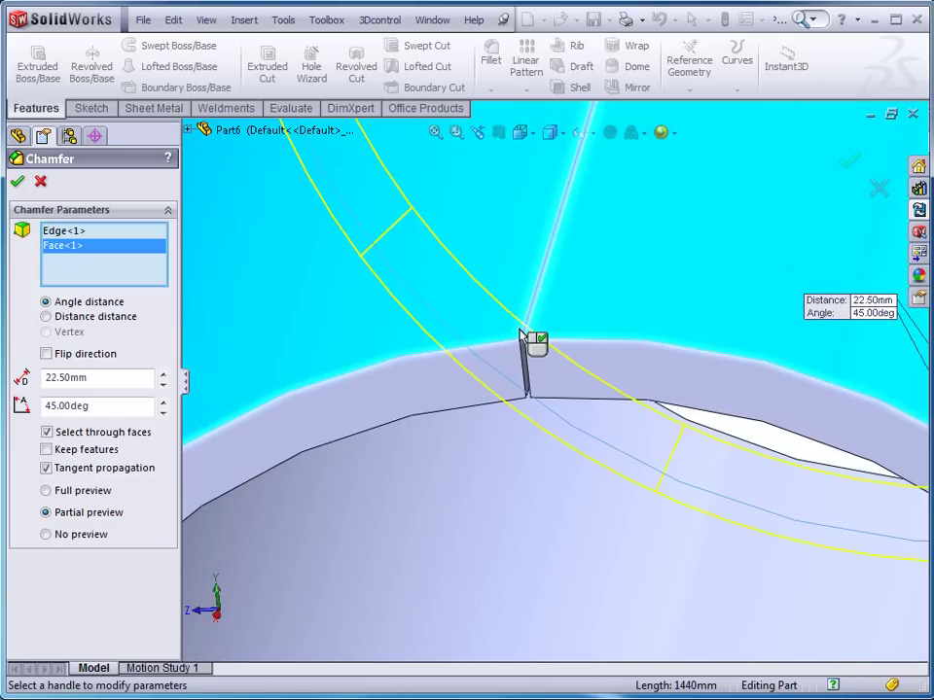
left_click(514, 337)
left_click(533, 341)
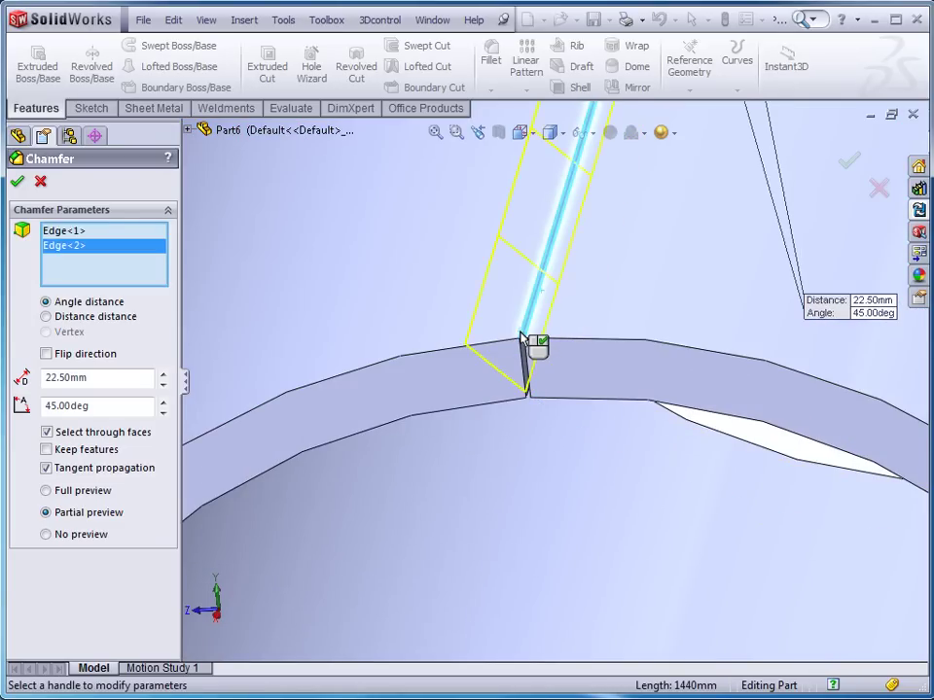
left_click(19, 183)
- Start a sketch on the Front Plane and draw an upward-bulging three-point arc about 452 mm wide across the tube's lower edge
scroll(555, 438, "up", 8)
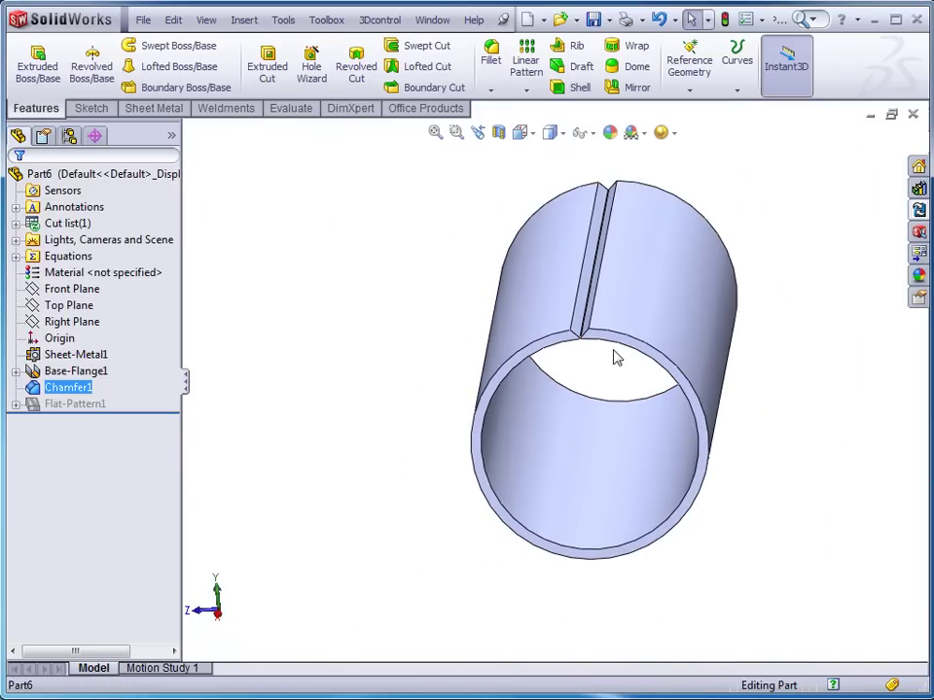
middle_click_drag(598, 375, 626, 317)
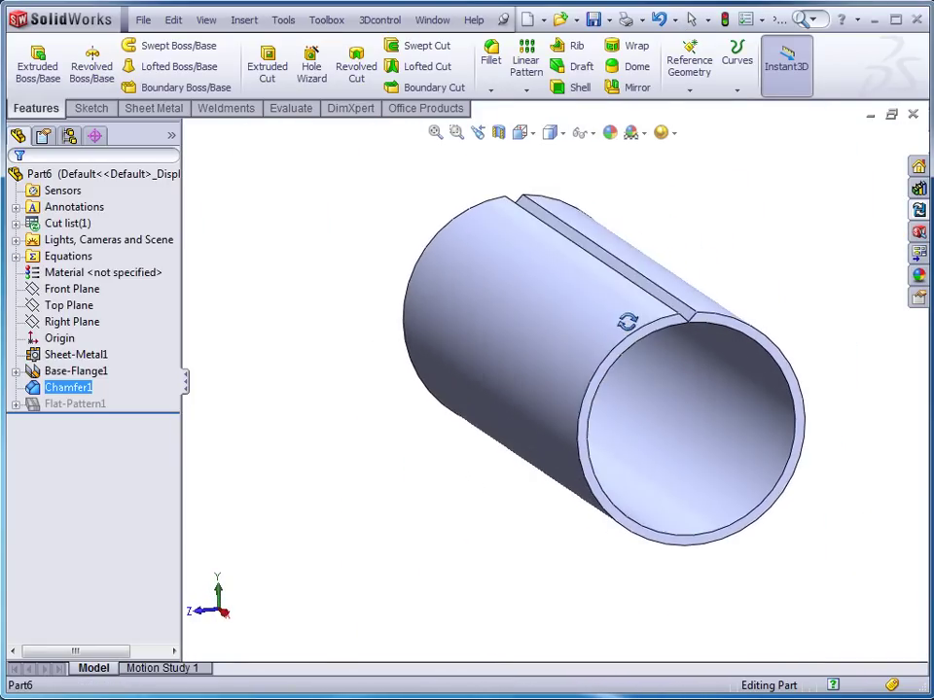
left_click(72, 290)
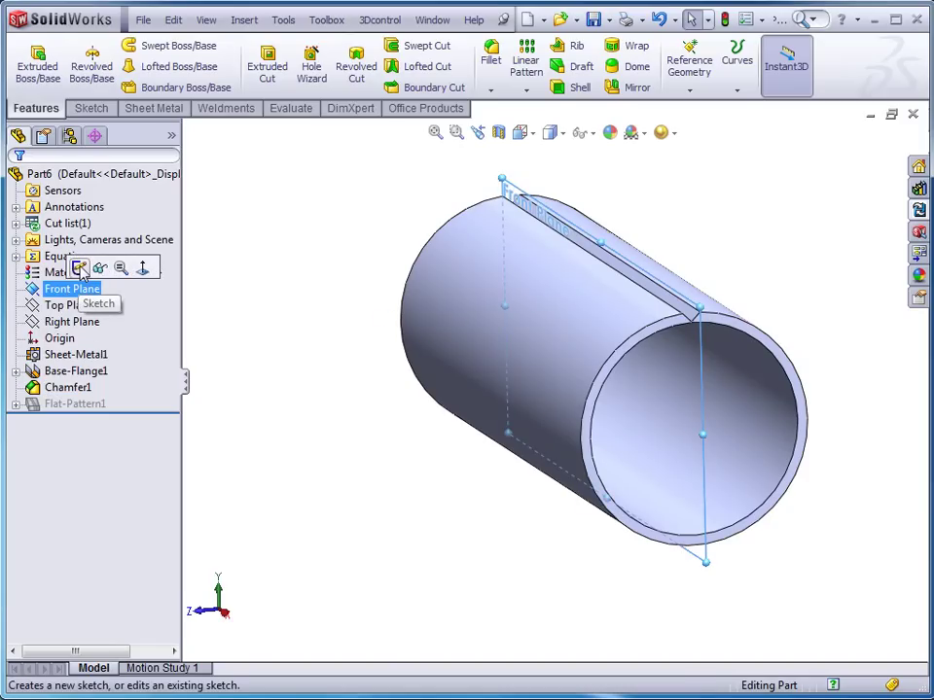
left_click(79, 267)
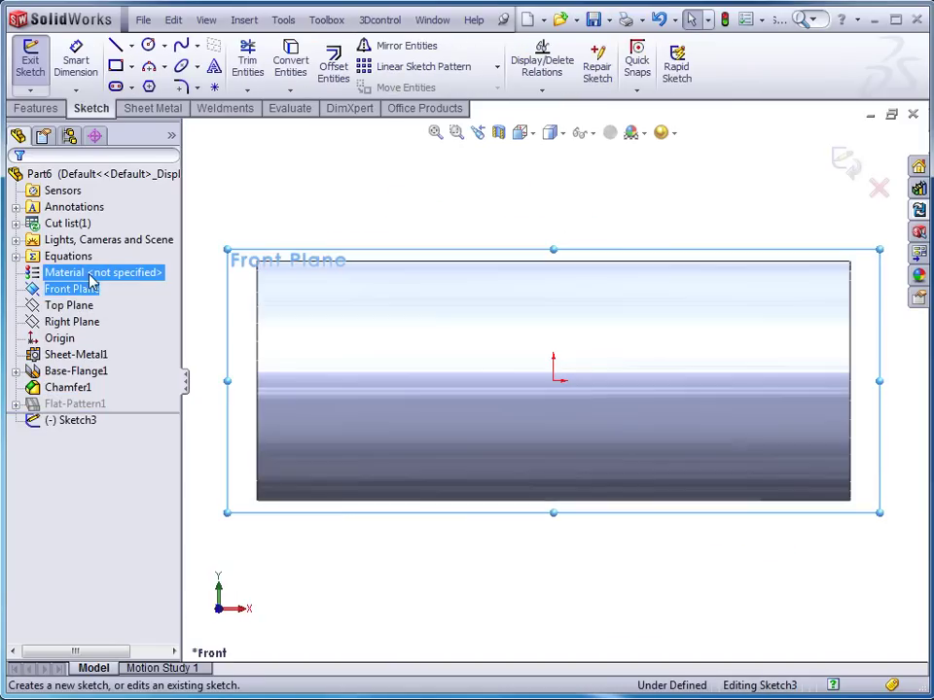
left_click(148, 66)
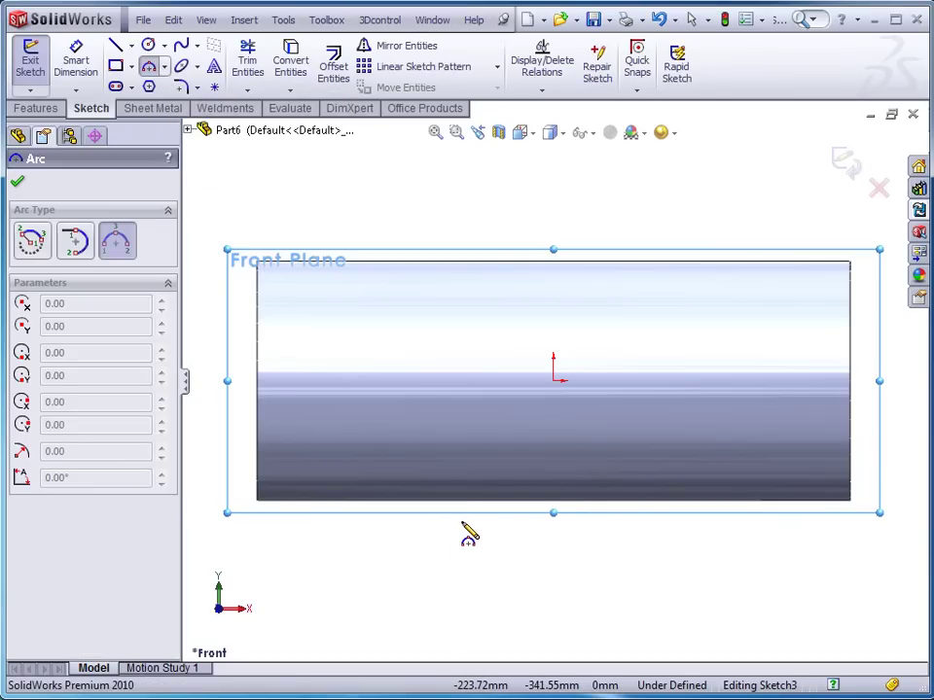
left_click(463, 523)
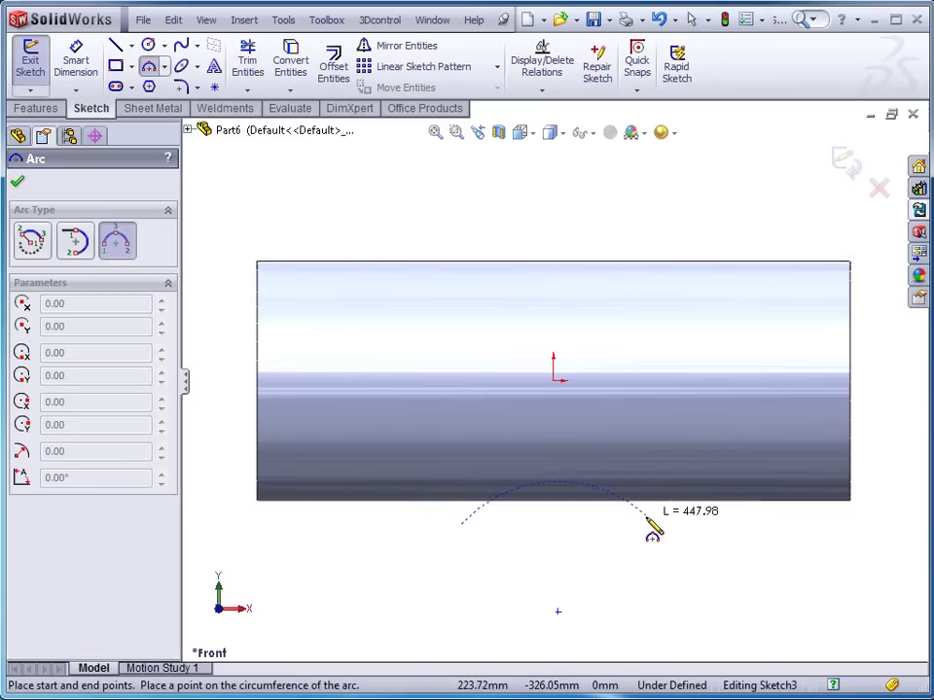
left_click(647, 524)
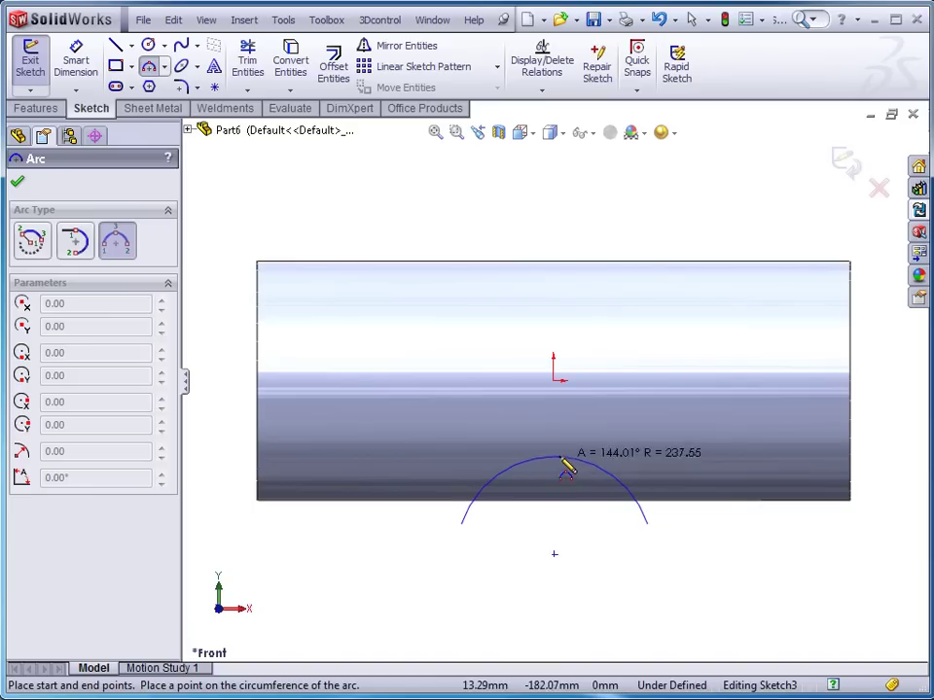
left_click(563, 443)
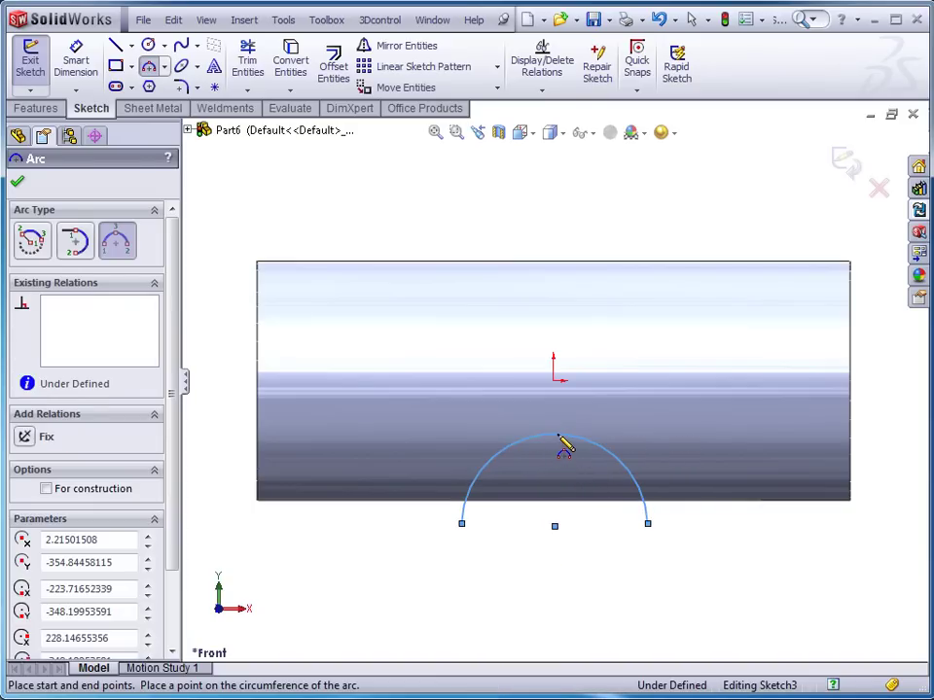
key("Escape")
- Add a Vertical relation between the arc's centre point and the origin
left_click(554, 525)
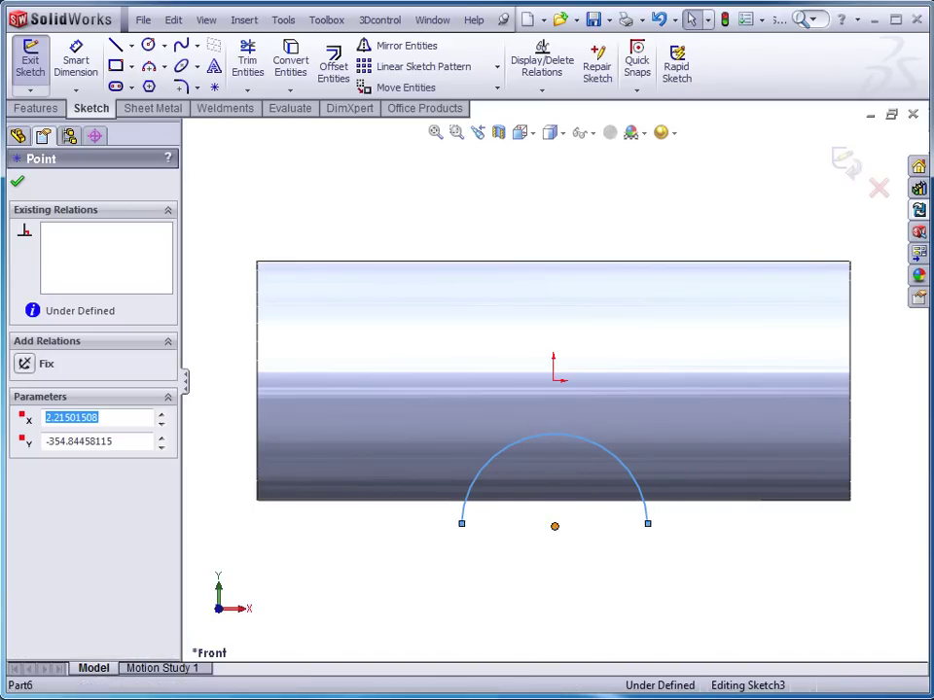
left_click(555, 383, "ctrl")
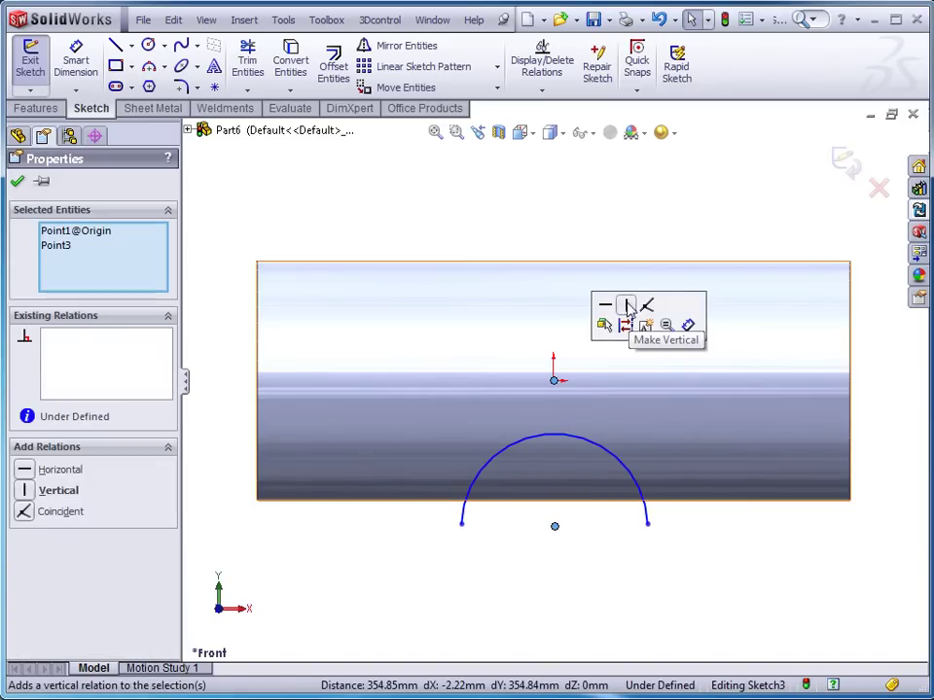
left_click(627, 308)
- Add a Horizontal relation between the arc's two endpoints and its centre point
left_click(461, 525)
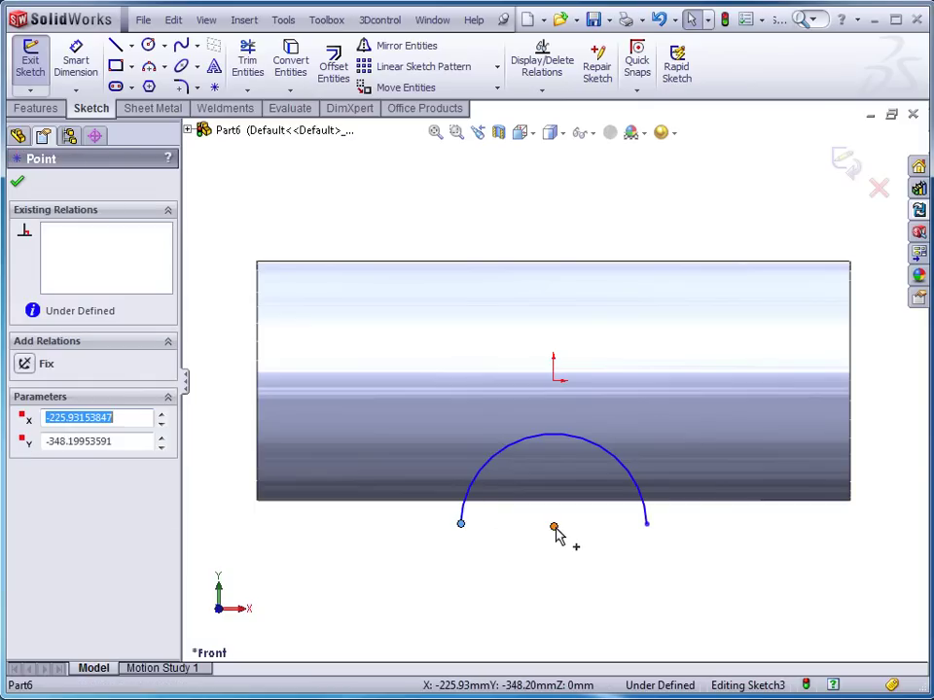
left_click(554, 528)
left_click(648, 528, "ctrl")
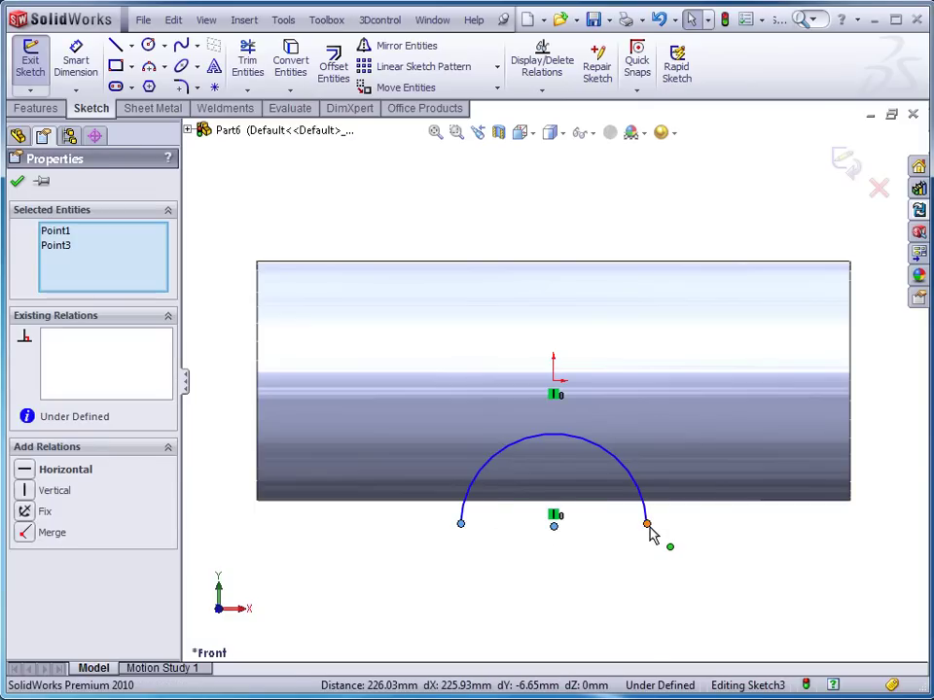
left_click(648, 525, "ctrl")
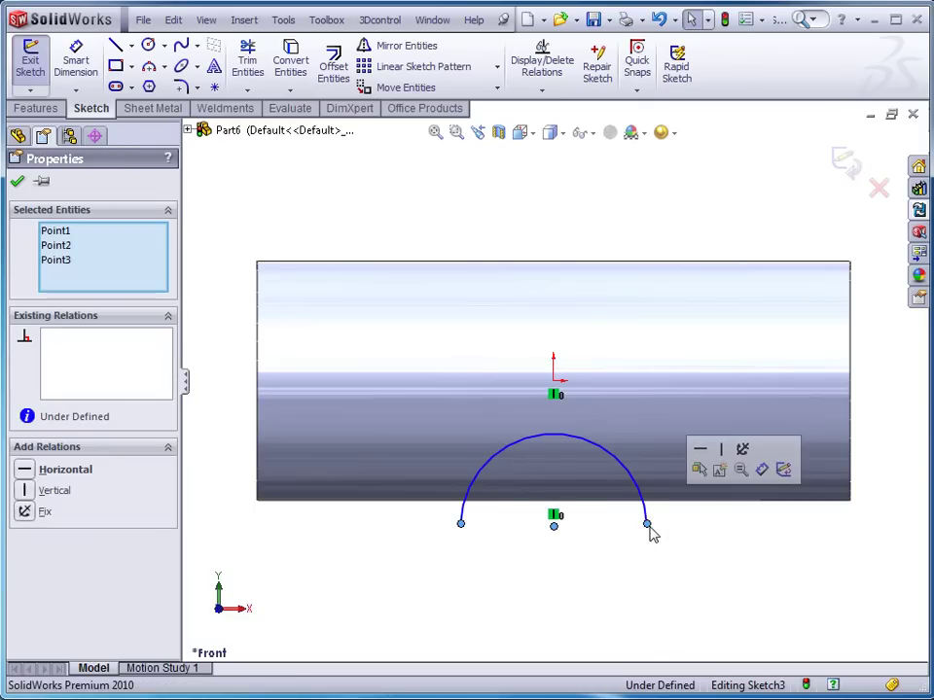
left_click(29, 474)
left_click(642, 568)
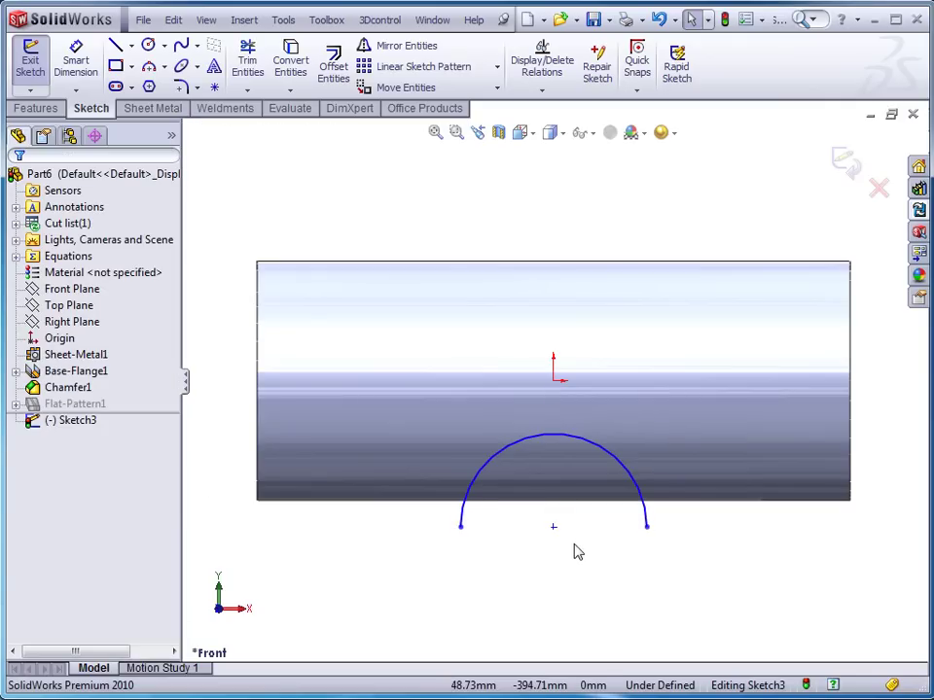
- Dimension the arc's radius and set it to 182 mm
key("d")
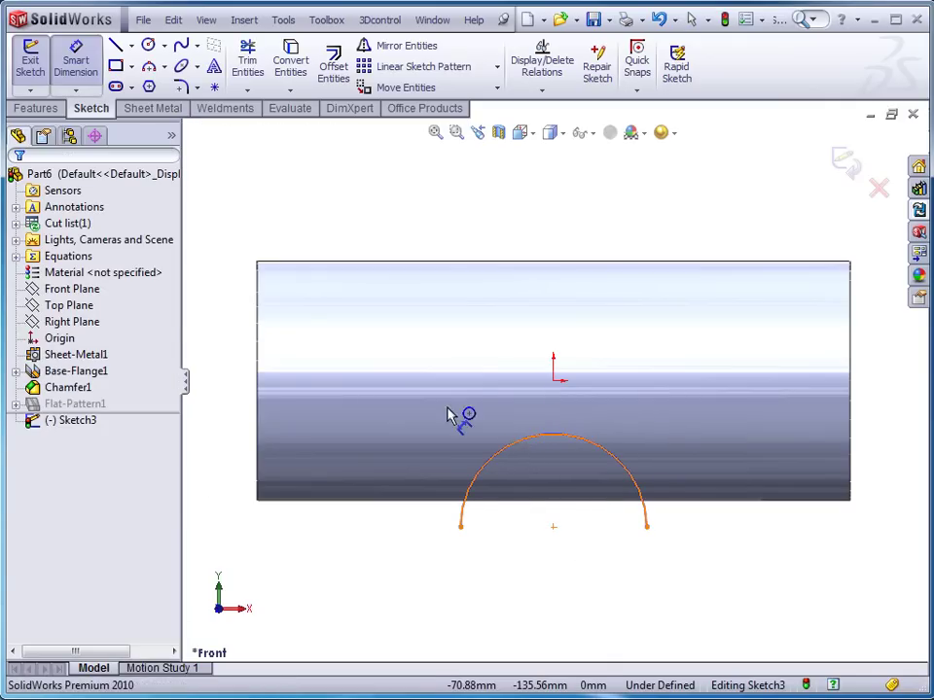
left_click(464, 420)
left_click(420, 386)
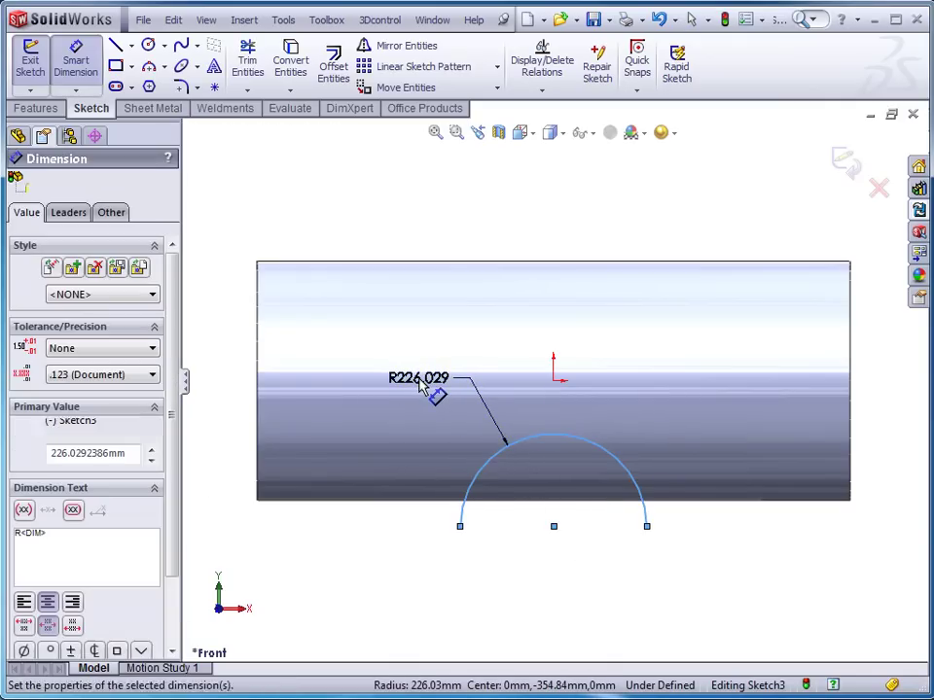
type("1")
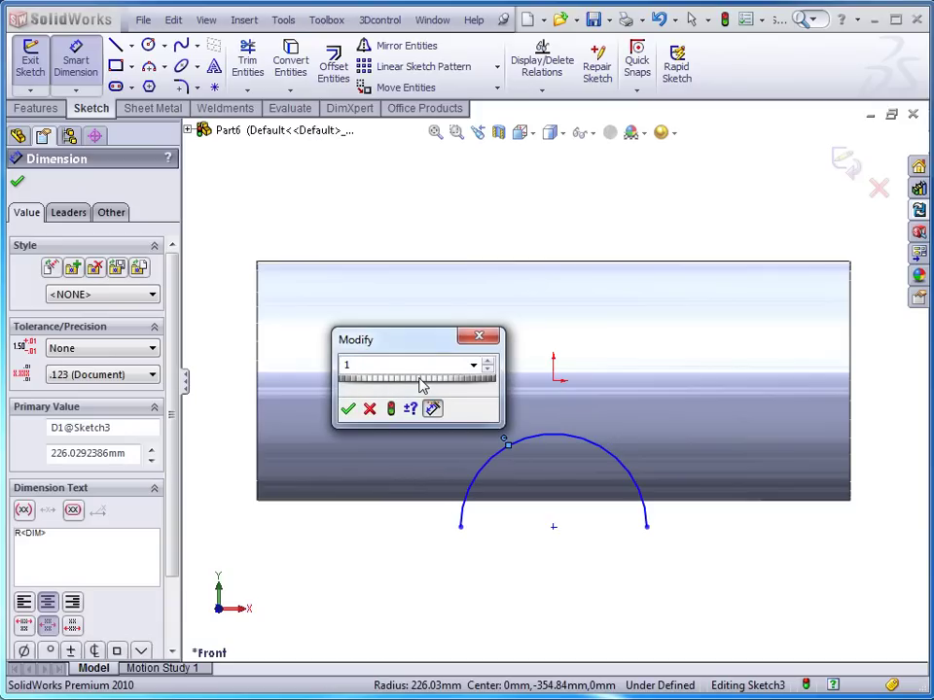
key("Return")
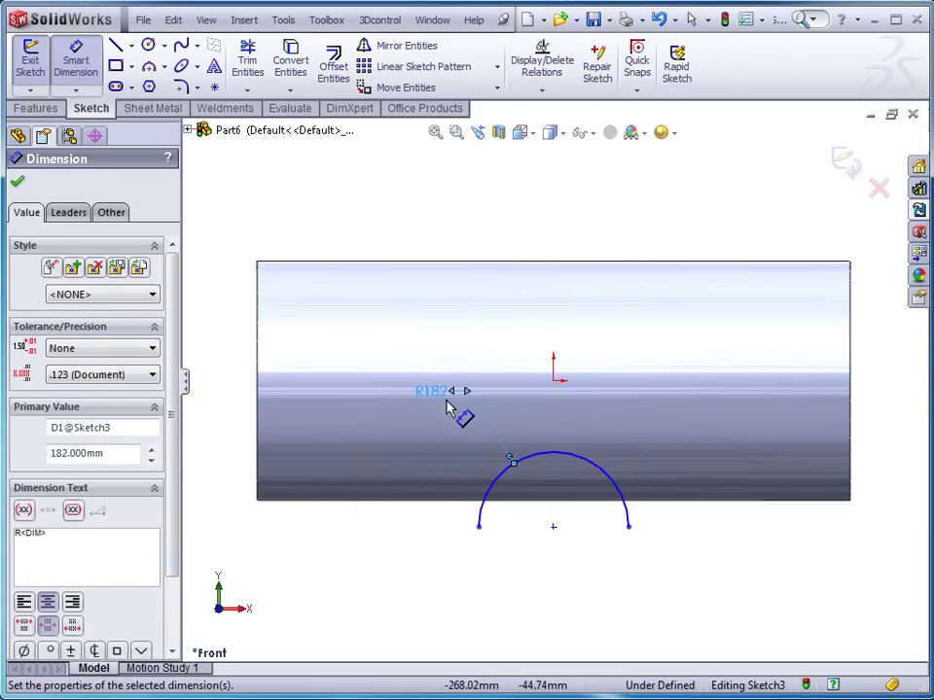
- Dimension the vertical distance between the arc's centre point and the origin as 312 mm
left_click(555, 530)
left_click(555, 382)
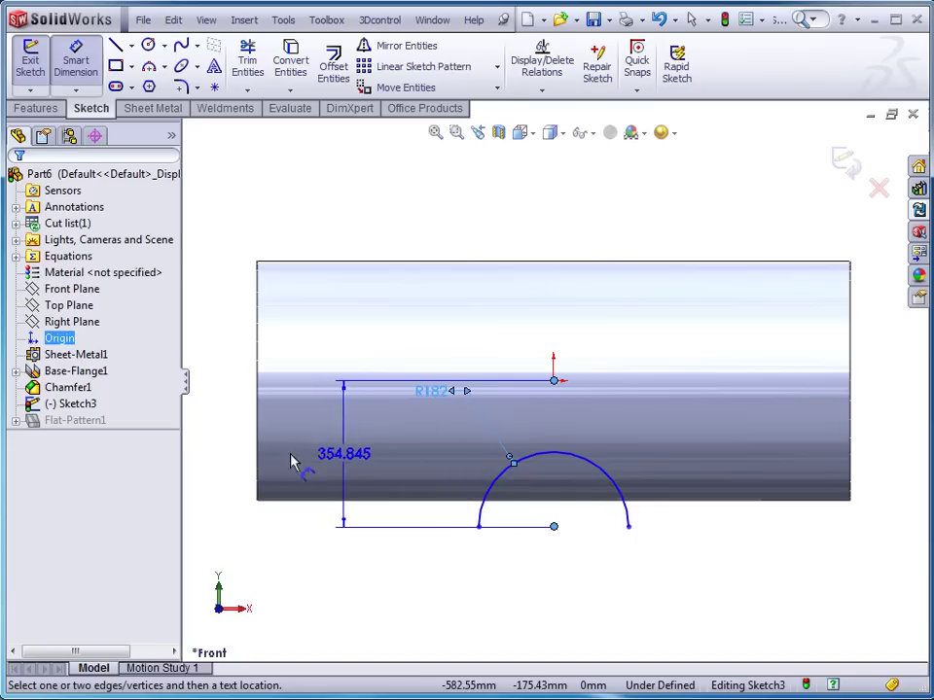
key("z")
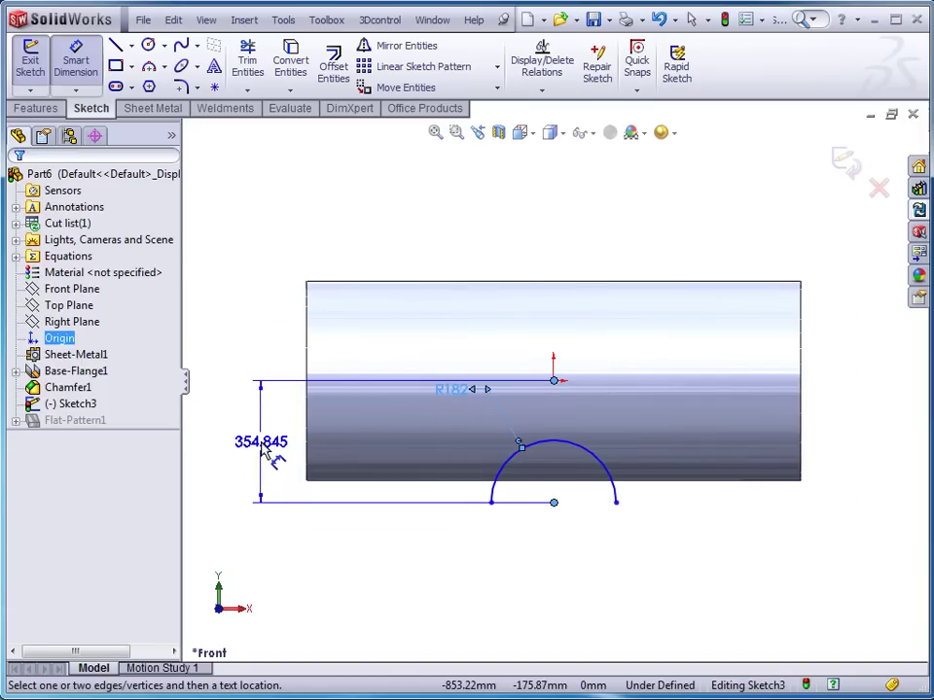
left_click(262, 447)
type("312")
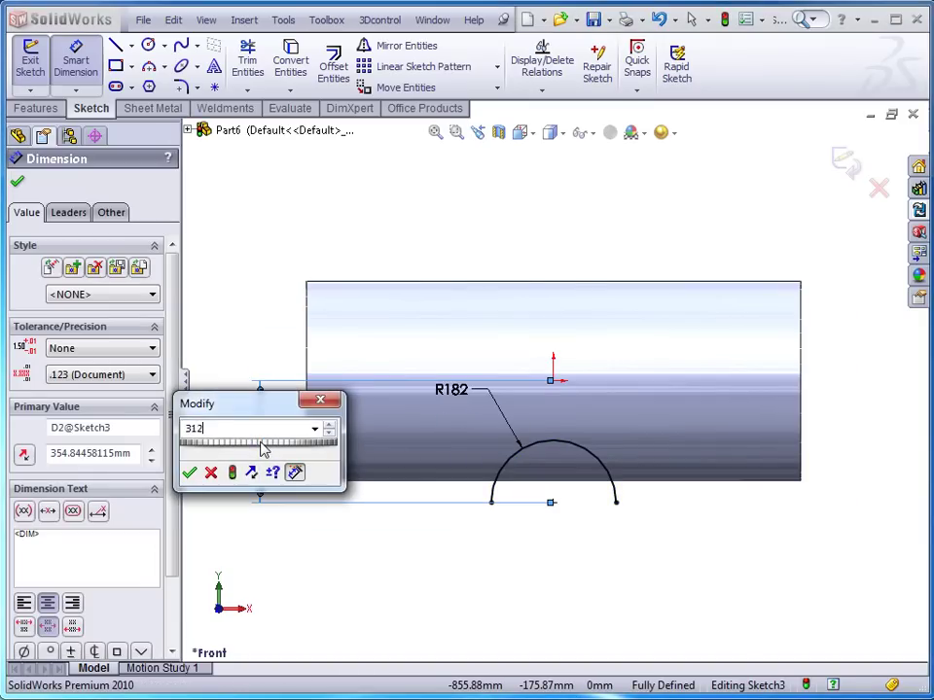
key("Return")
scroll(552, 480, "down", 1)
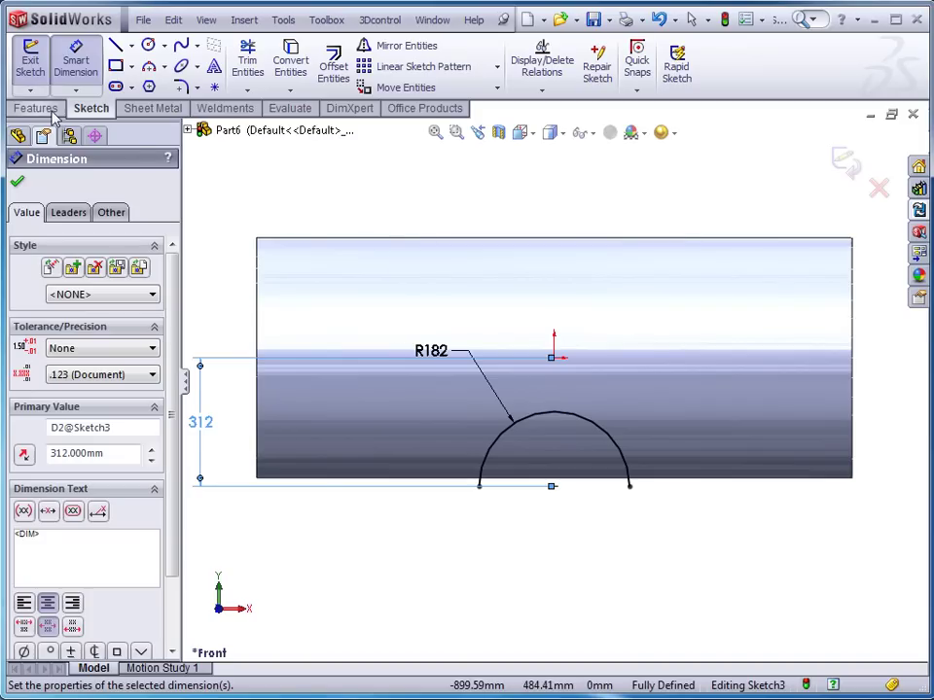
- Make a sheet metal extruded cut from the arc sketch, Through All in both directions with Flip side to cut and Normal cut enabled
left_click(156, 109)
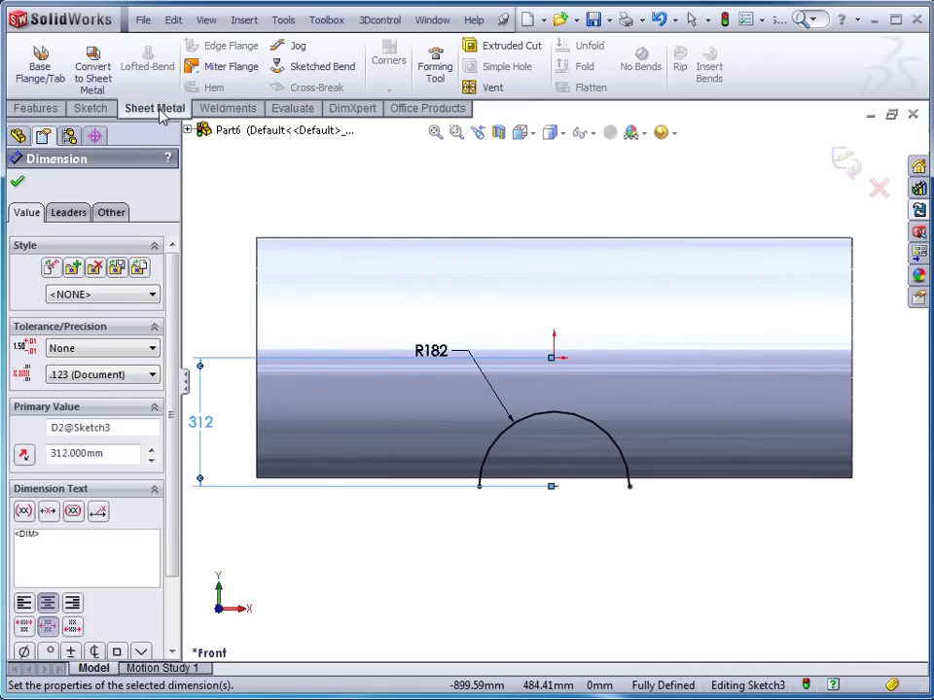
left_click(495, 50)
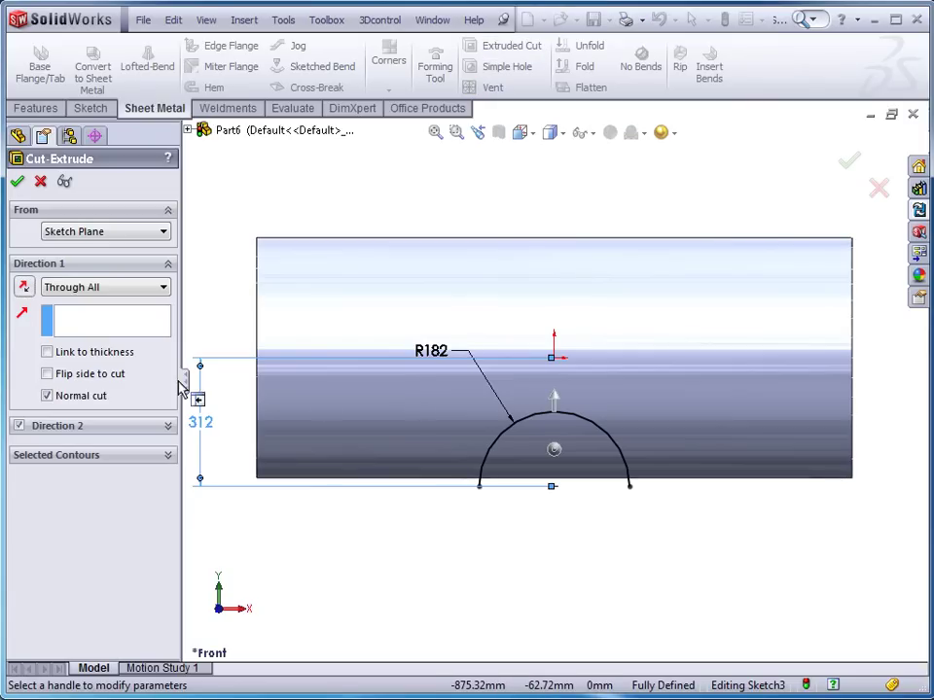
middle_click_drag(338, 375, 395, 388)
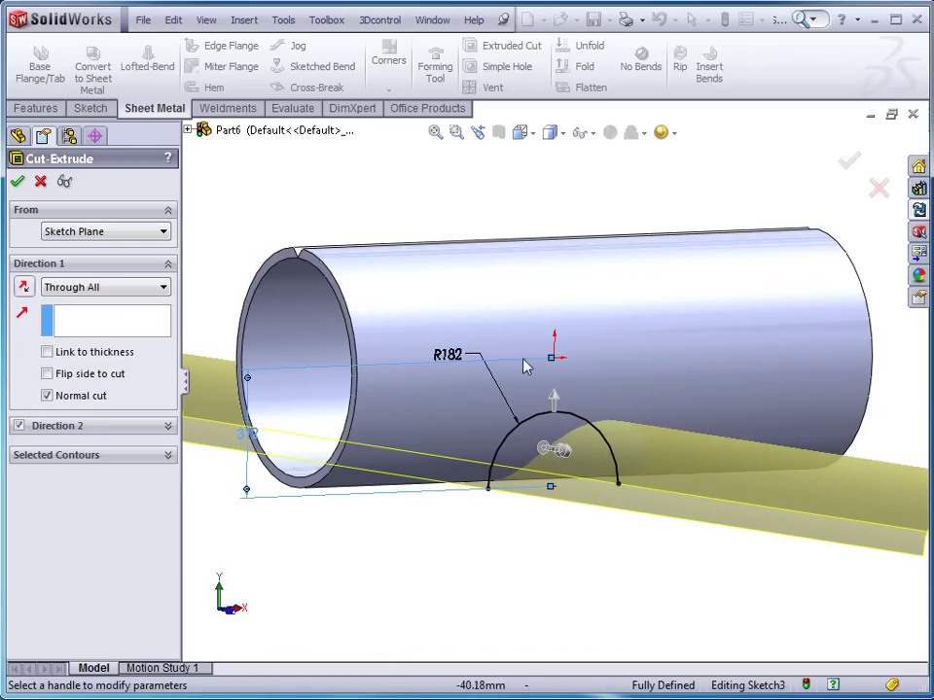
left_click(49, 378)
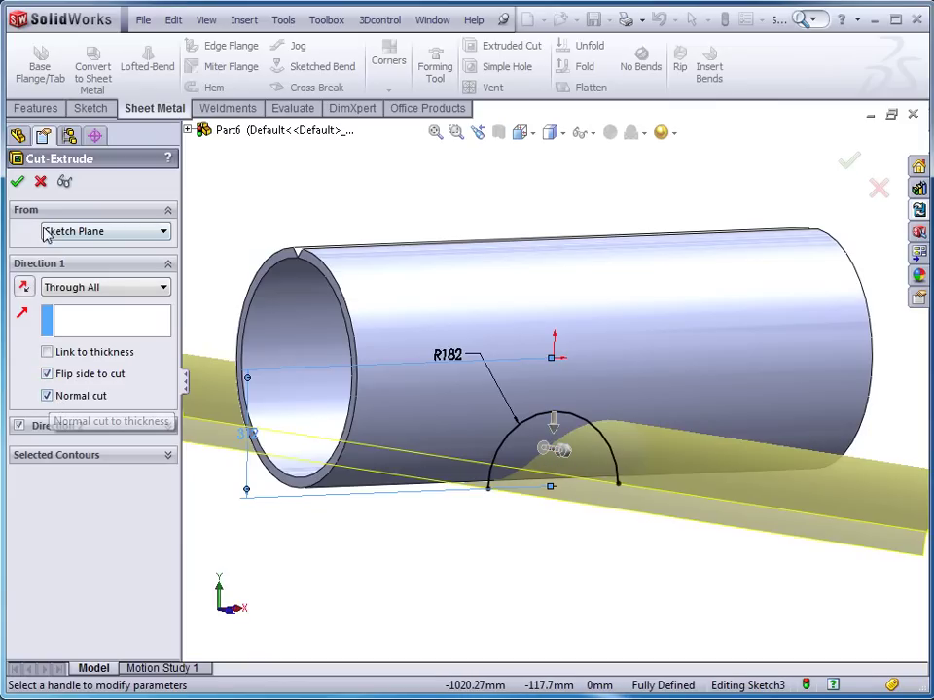
left_click(18, 181)
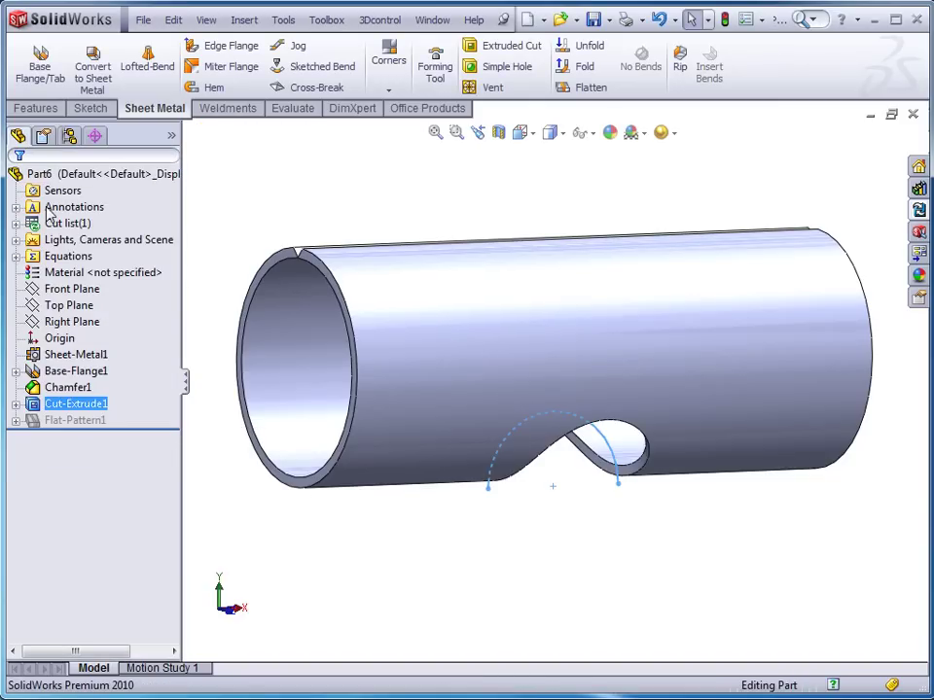
left_click(665, 505)
- Flatten the sheet metal part to examine the opening in the flat pattern, and return it to the rolled tube
mouse_move(667, 506)
middle_mouse_down()
mouse_move(594, 505)
mouse_move(596, 496)
mouse_move(661, 496)
mouse_move(734, 551)
mouse_move(878, 549)
mouse_move(715, 526)
mouse_move(686, 509)
mouse_move(688, 519)
middle_mouse_up()
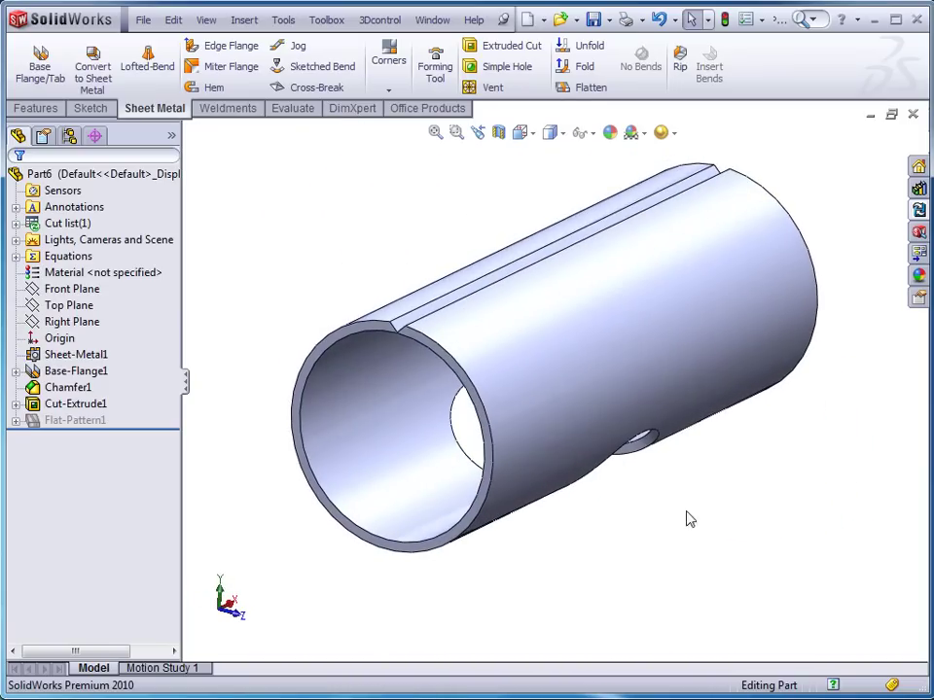
left_click(585, 86)
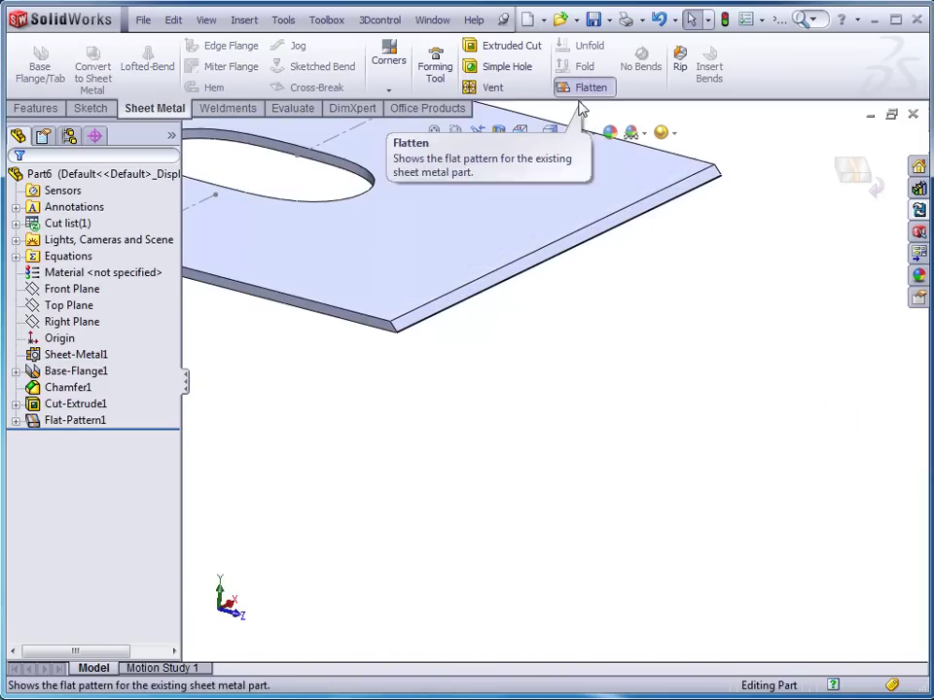
middle_click_drag(502, 269, 403, 237)
scroll(396, 246, "down", 3)
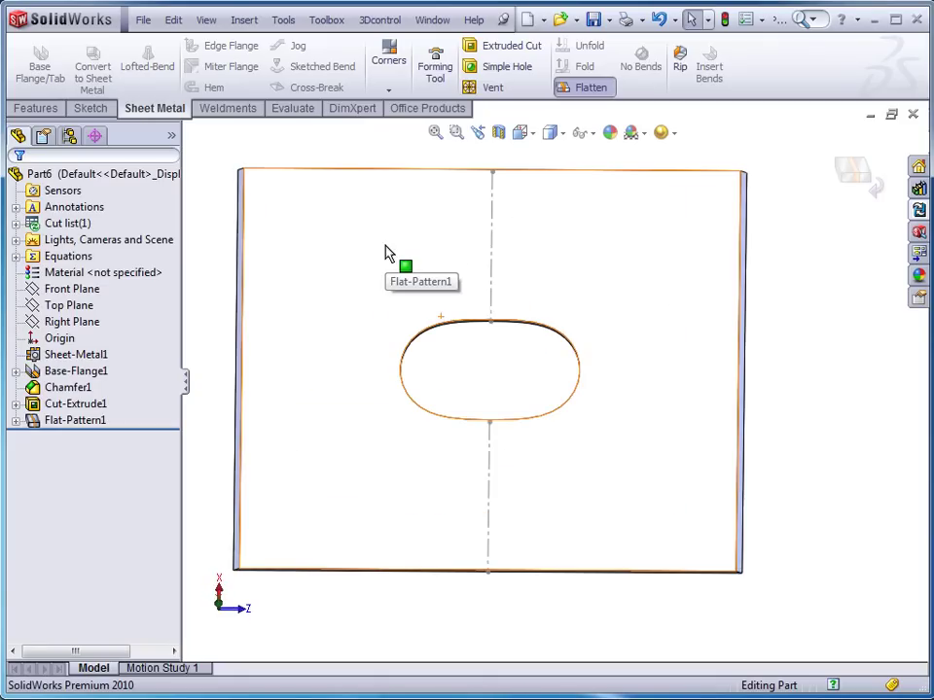
scroll(385, 252, "up", 1)
middle_click_drag(423, 406, 429, 279)
left_click(589, 89)
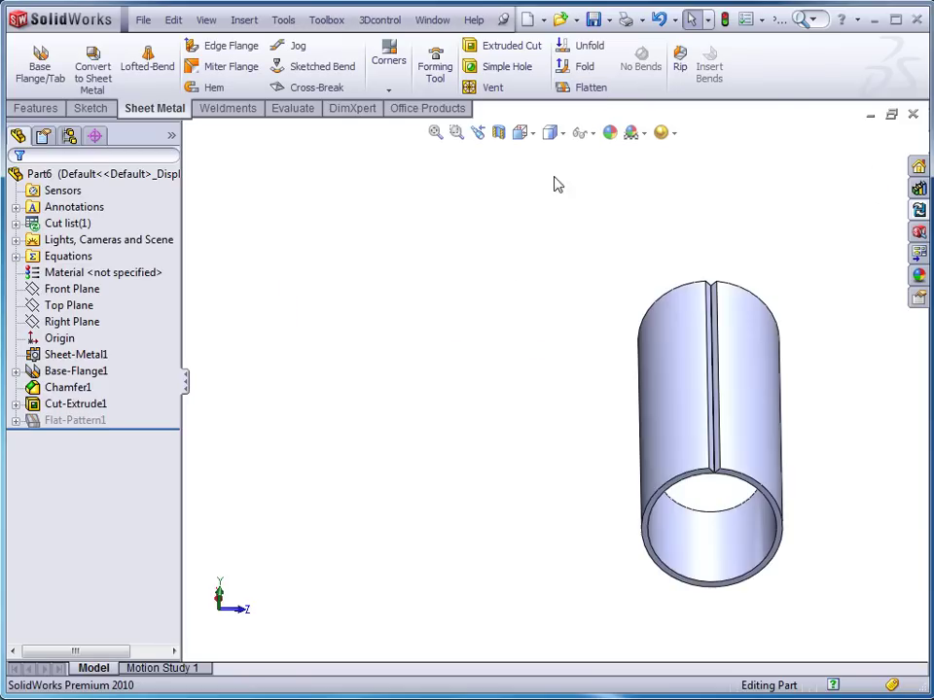
key("f")
middle_click_drag(500, 410, 579, 355)
- Save the part to the Desktop under the file name pipe
left_click(592, 20)
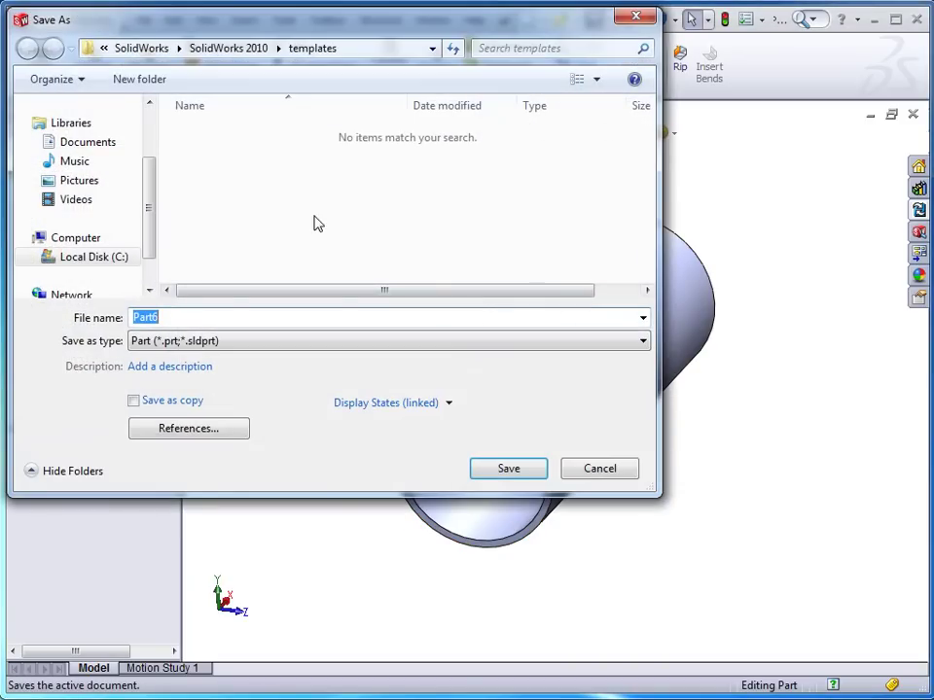
left_click_drag(154, 179, 162, 113)
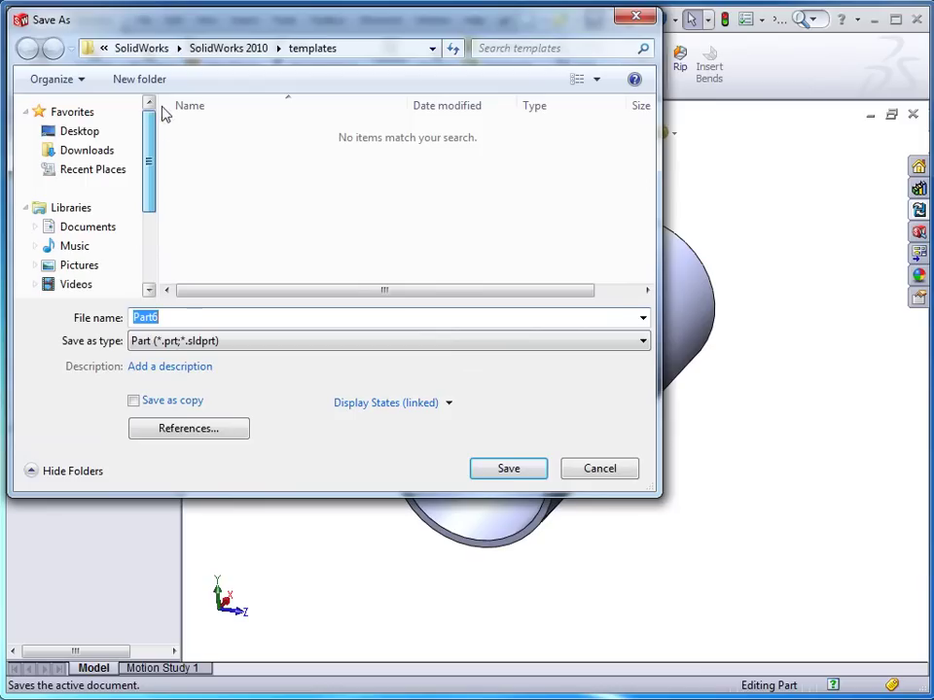
left_click(78, 130)
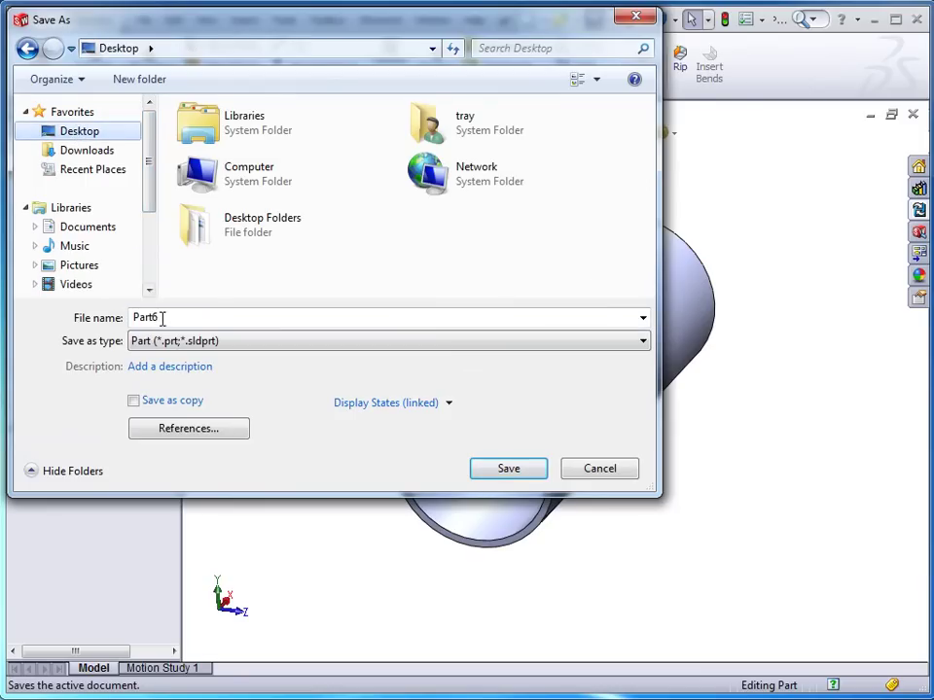
type("pipe")
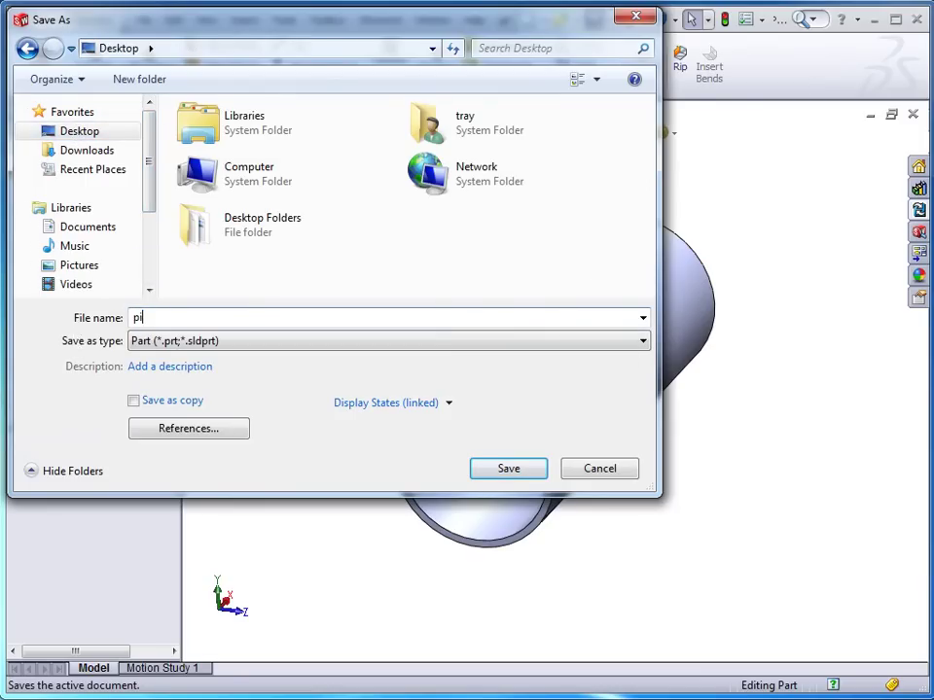
left_click(510, 470)
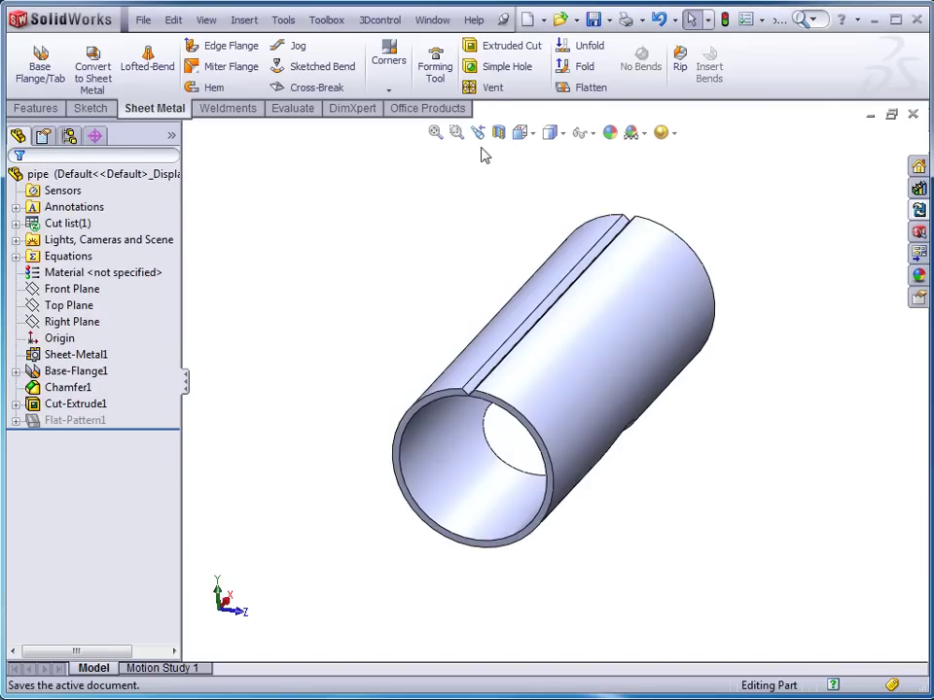
- Create a drawing from the pipe part using the B-SIZE SECANT template
left_click(543, 20)
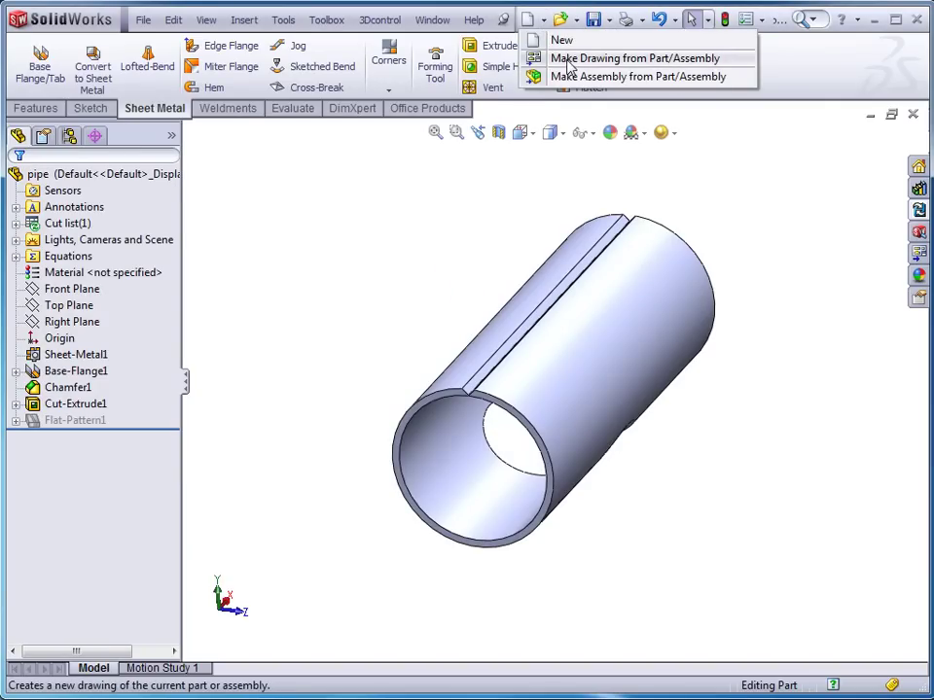
left_click(570, 60)
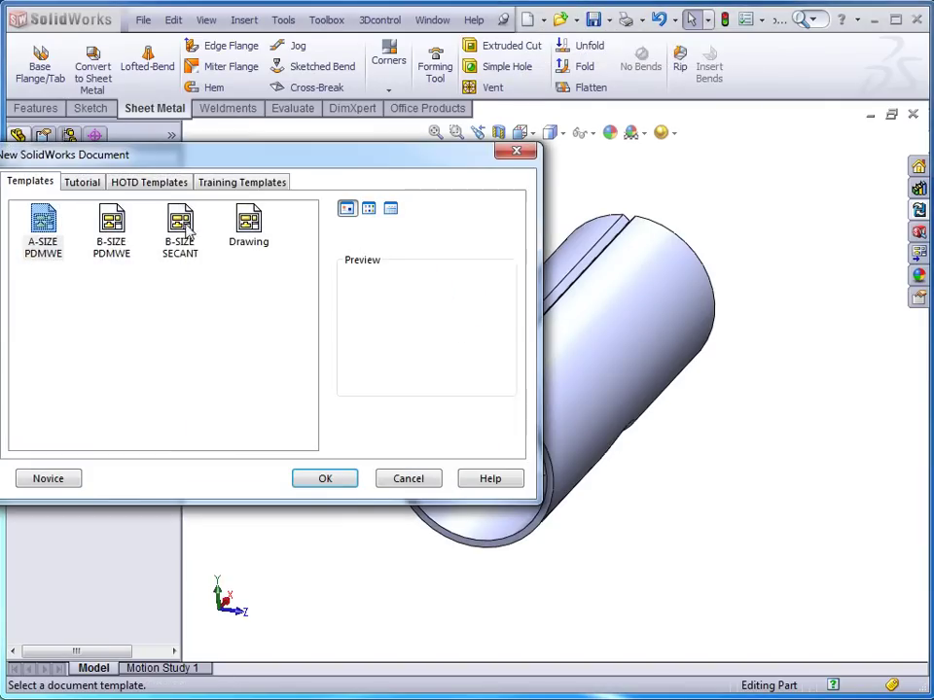
double_click(175, 226)
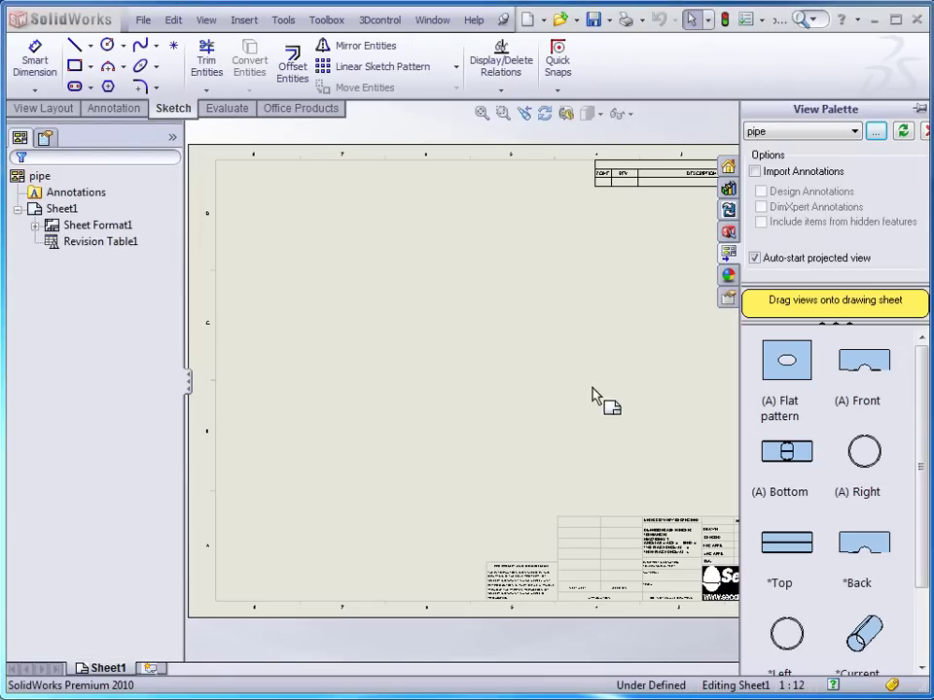
- Place the flat pattern view in the right half of the drawing sheet and switch it to Isometric (True) dimensions
mouse_move(803, 376)
left_mouse_down()
mouse_move(510, 383)
mouse_move(575, 371)
mouse_move(578, 359)
left_mouse_up()
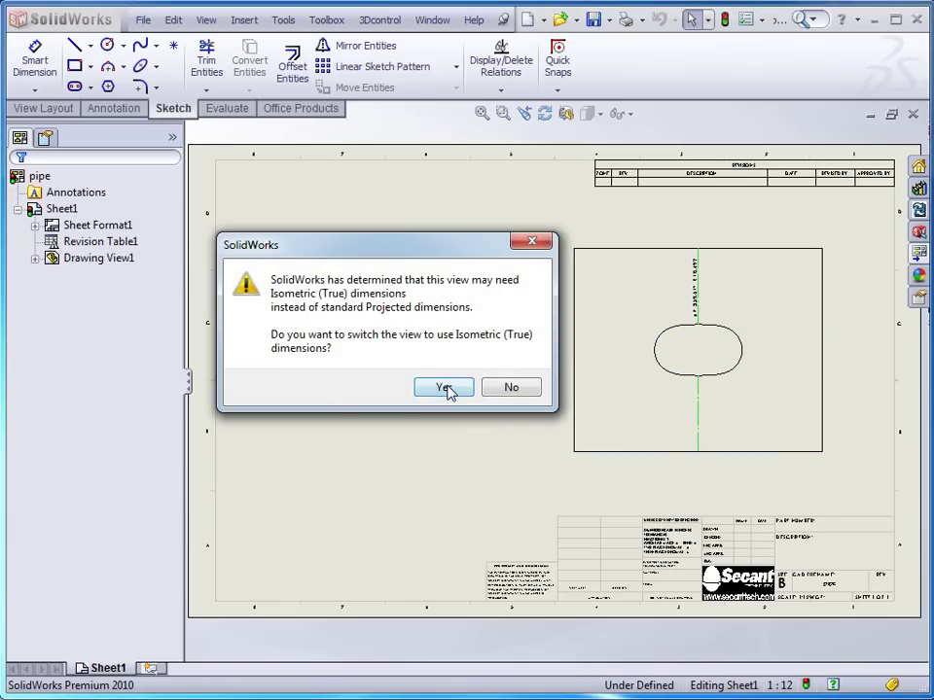
left_click(444, 388)
scroll(696, 350, "up", 2)
scroll(690, 321, "up", 3)
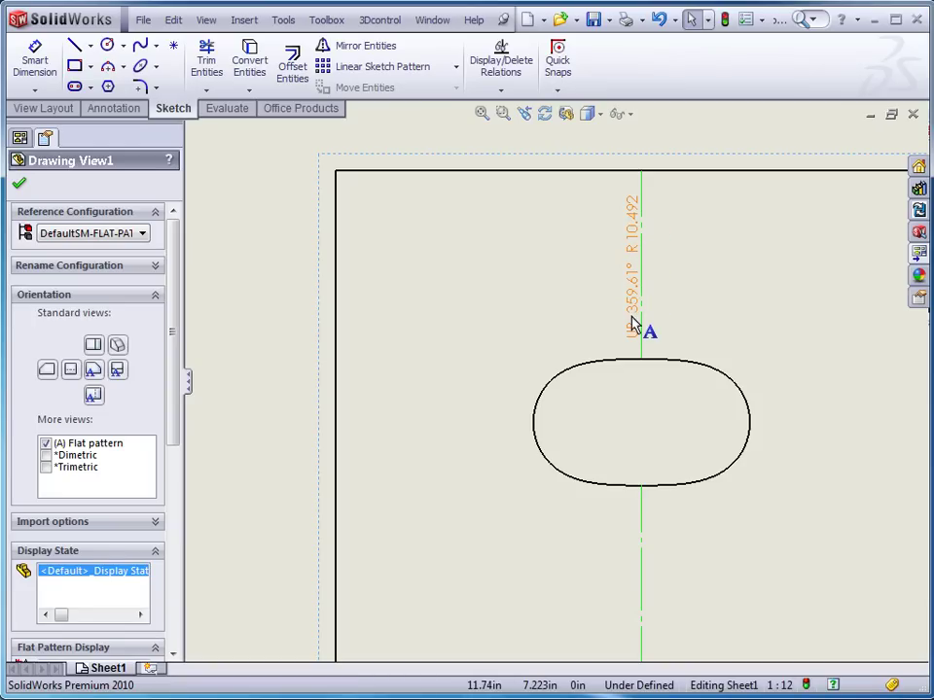
scroll(653, 449, "down", 3)
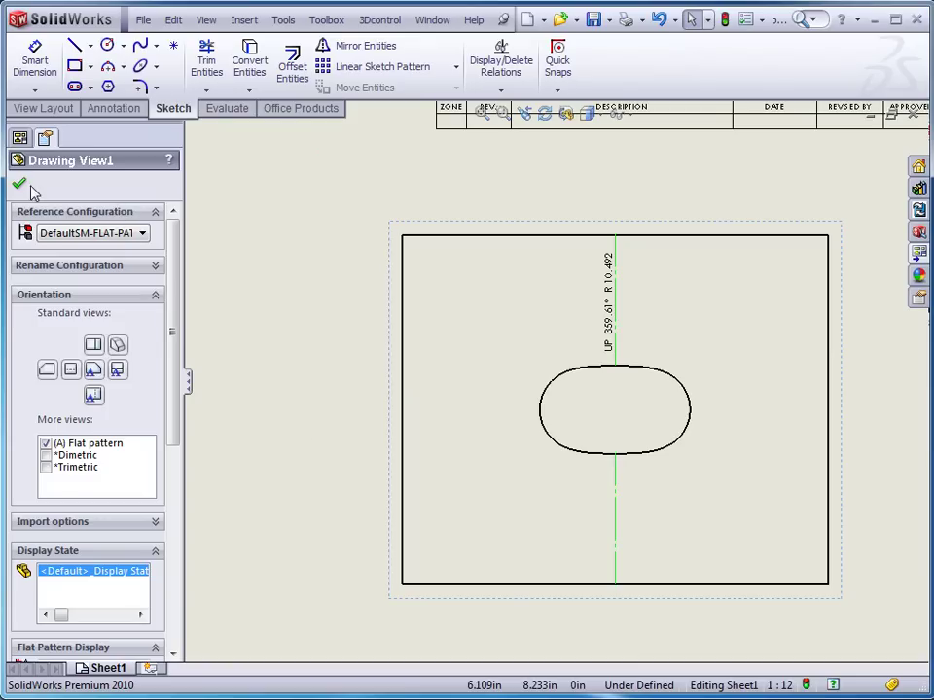
left_click(20, 137)
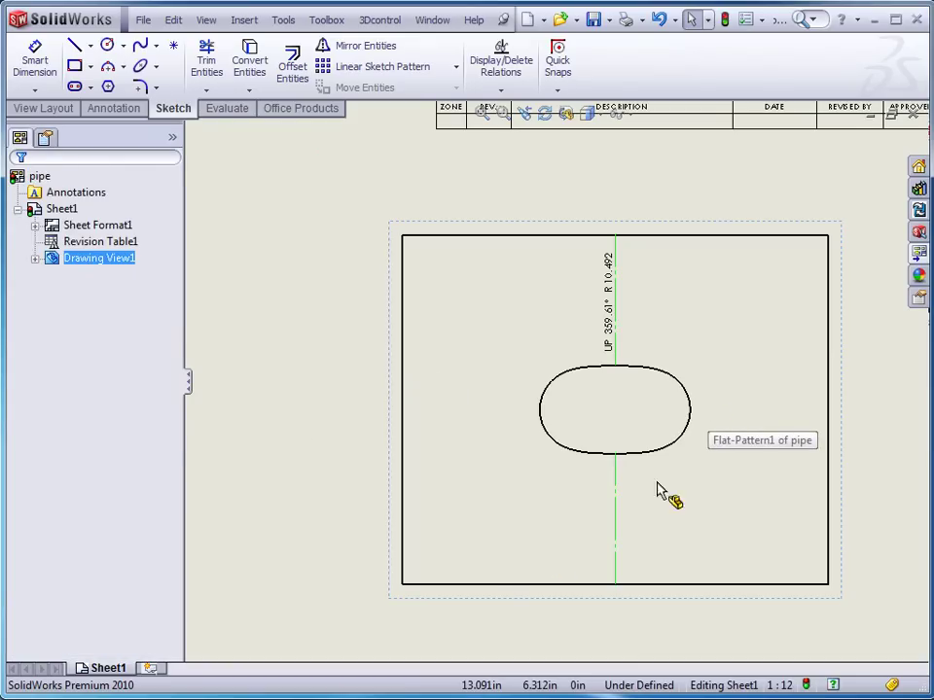
- Dimension the flat pattern's overall width between its two vertical edges, placing the dimension below the view
key("d")
left_click(403, 562)
left_click(828, 556)
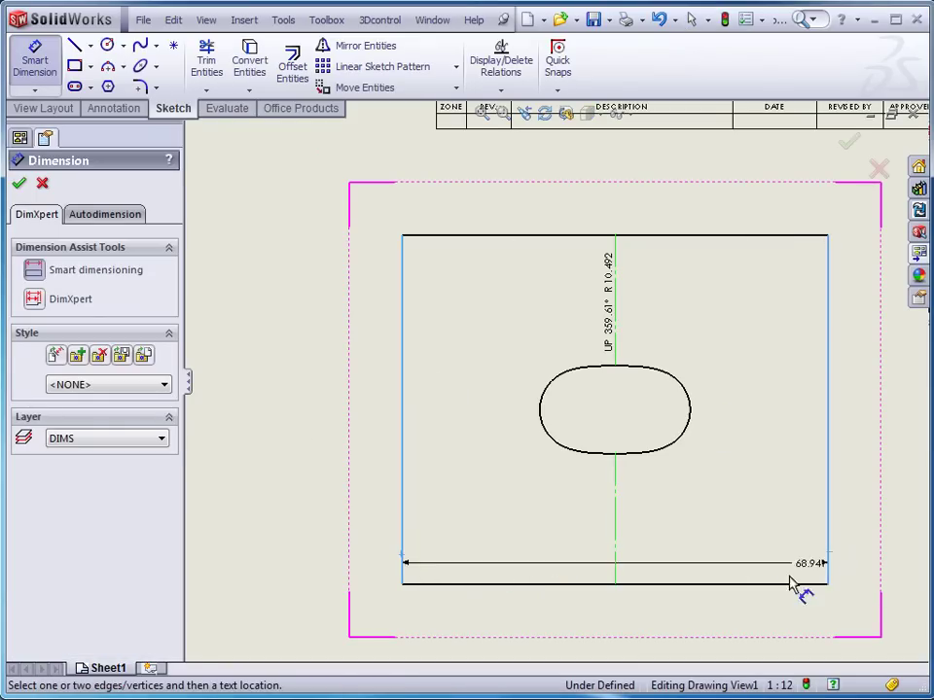
left_click(645, 617)
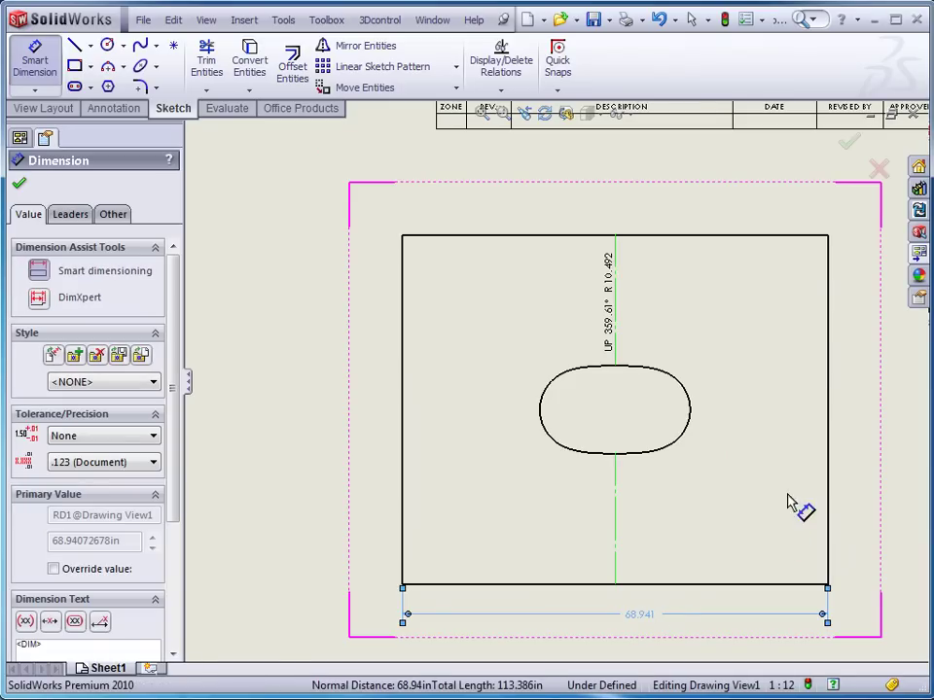
- Dimension the horizontal distance from the flat pattern's vertical bend line to its right edge, placing the dimension above the view
left_click(616, 265)
left_click(828, 275)
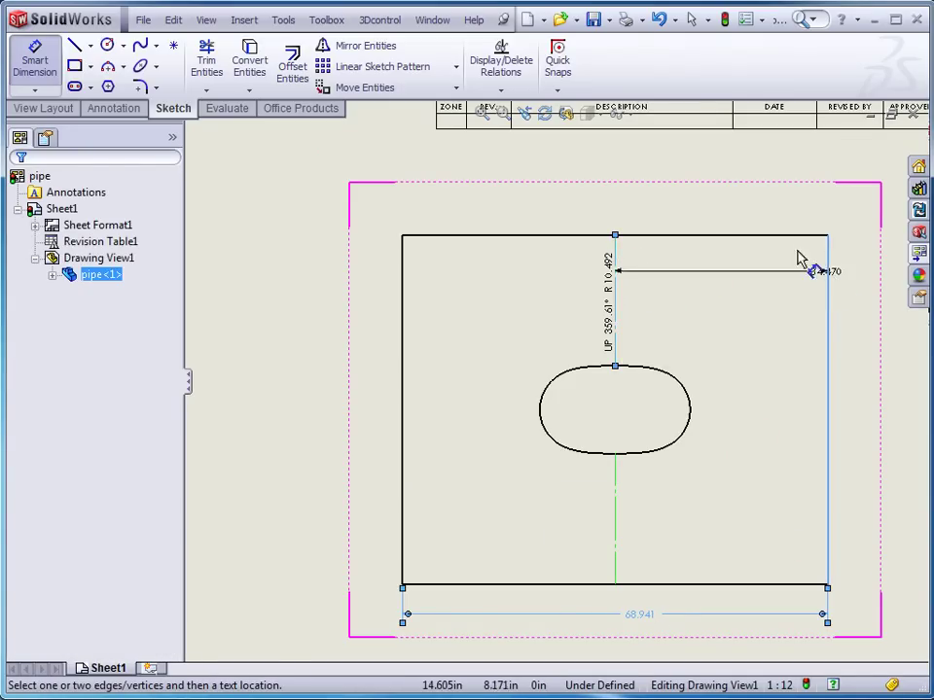
left_click(713, 199)
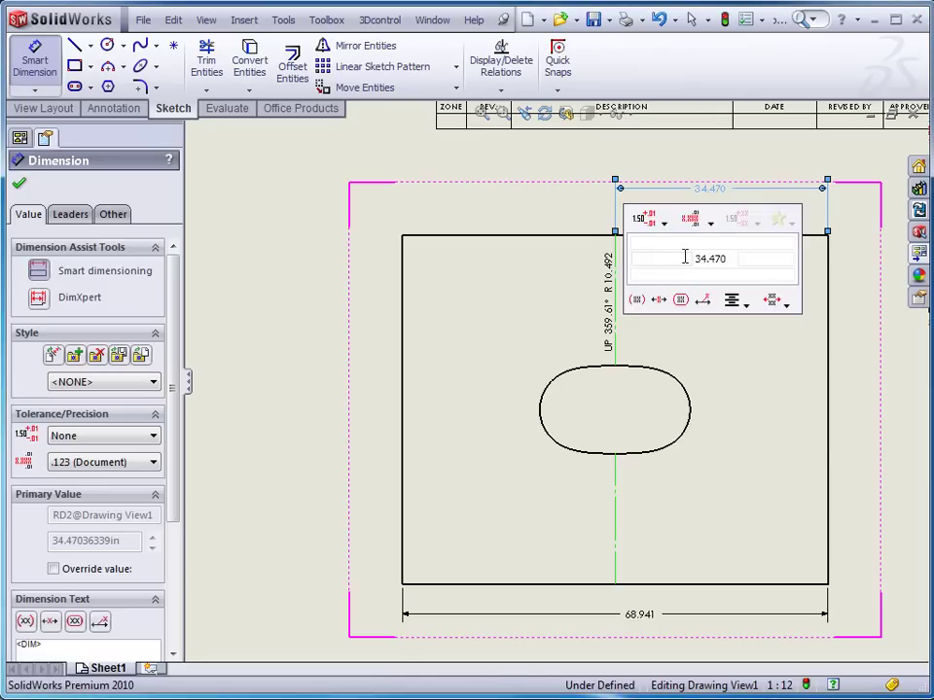
key("Return")
key("Escape")
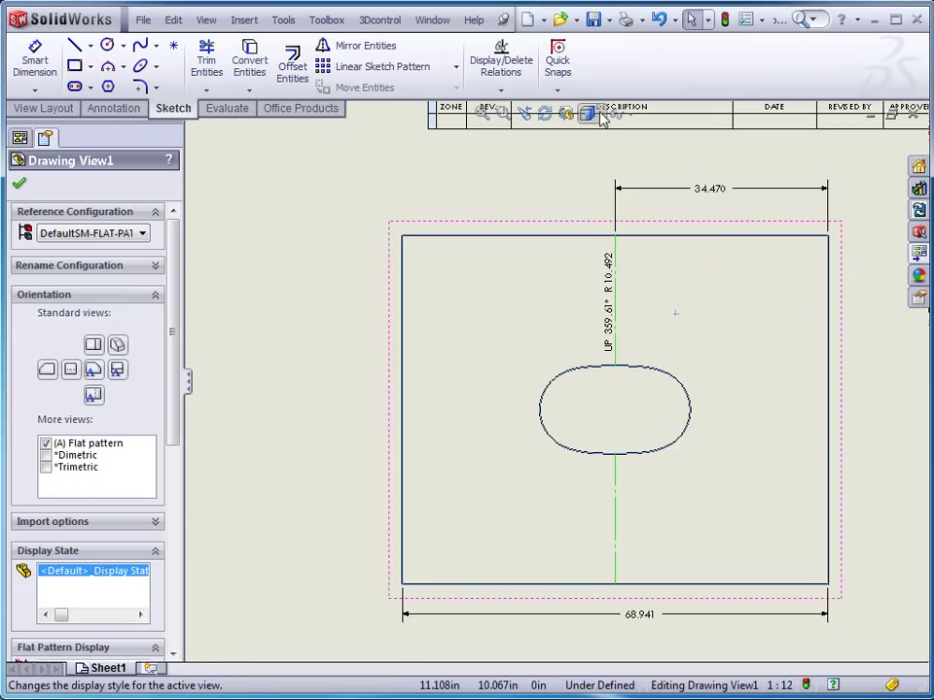
- Set the flat pattern view's display style to Hidden Lines Visible and inspect the chamfer lines along its left edge
left_click(601, 115)
left_click(589, 206)
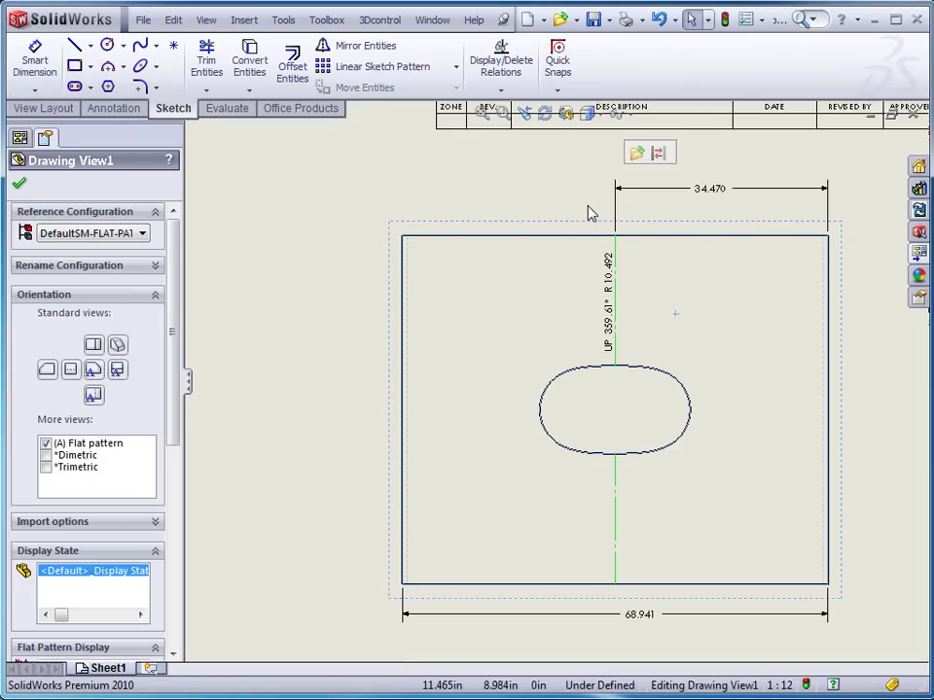
left_click(340, 331)
scroll(418, 335, "down", 3)
scroll(443, 311, "down", 2)
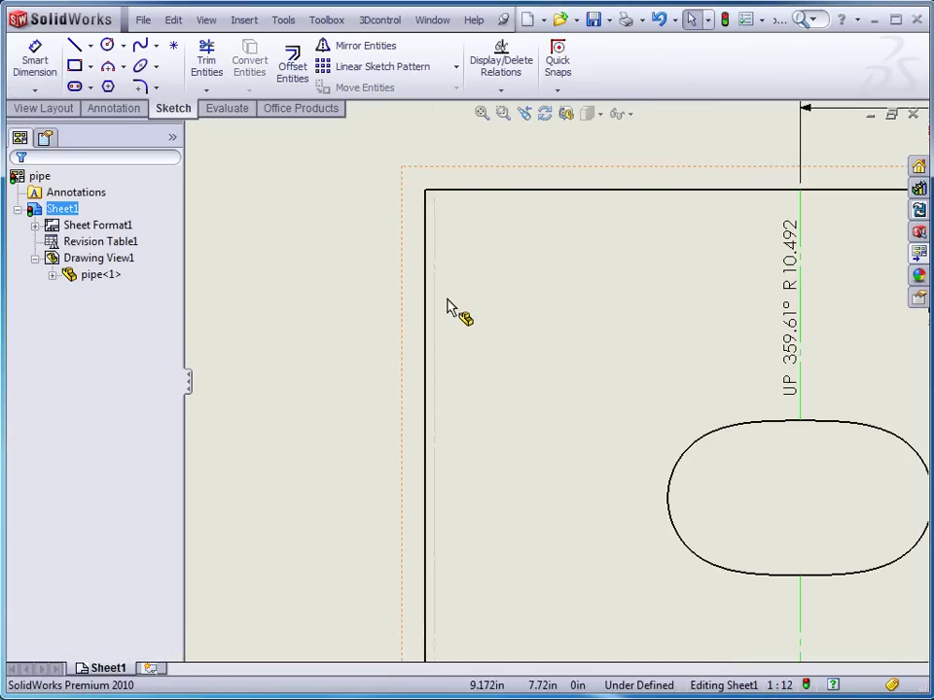
scroll(484, 379, "up", 5)
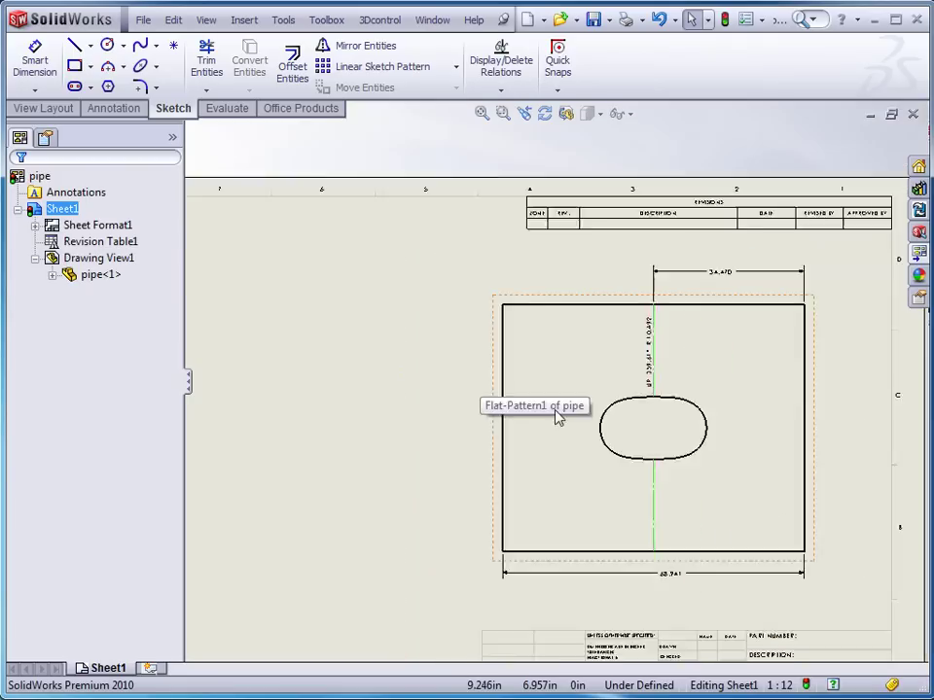
scroll(681, 408, "down", 1)
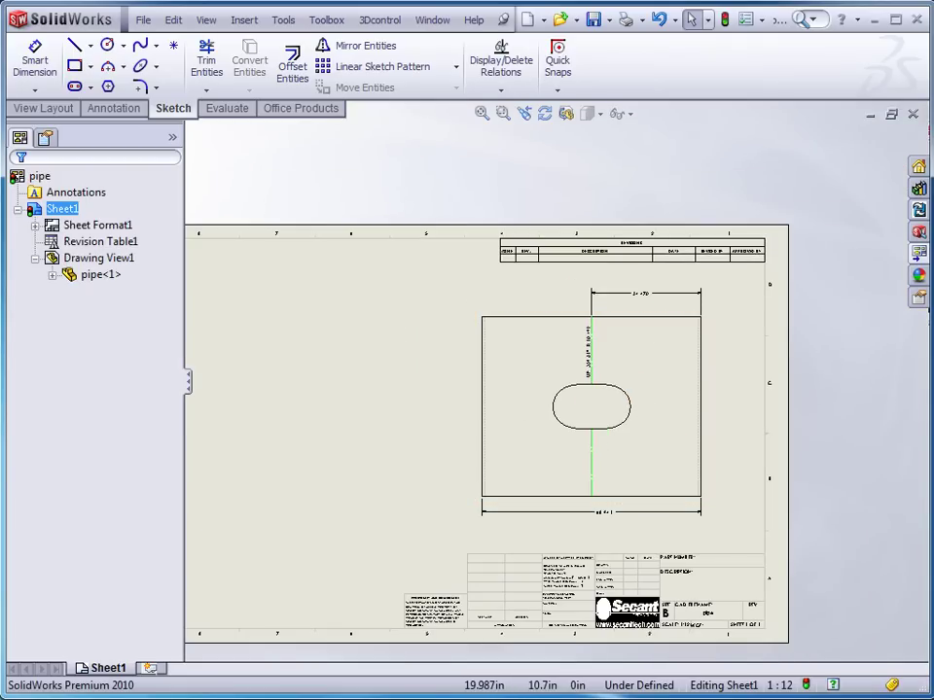
- Place the pipe's Front view in the lower left half of the drawing sheet without adding any projected views
left_click(920, 254)
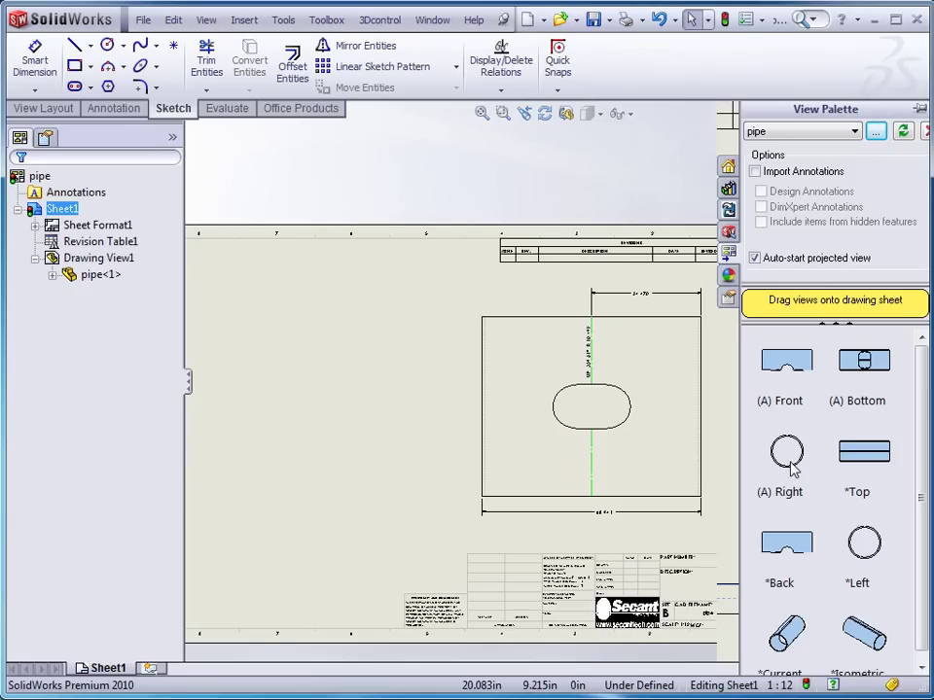
mouse_move(796, 370)
left_mouse_down()
mouse_move(638, 433)
mouse_move(316, 473)
left_mouse_up()
scroll(318, 476, "down", 2)
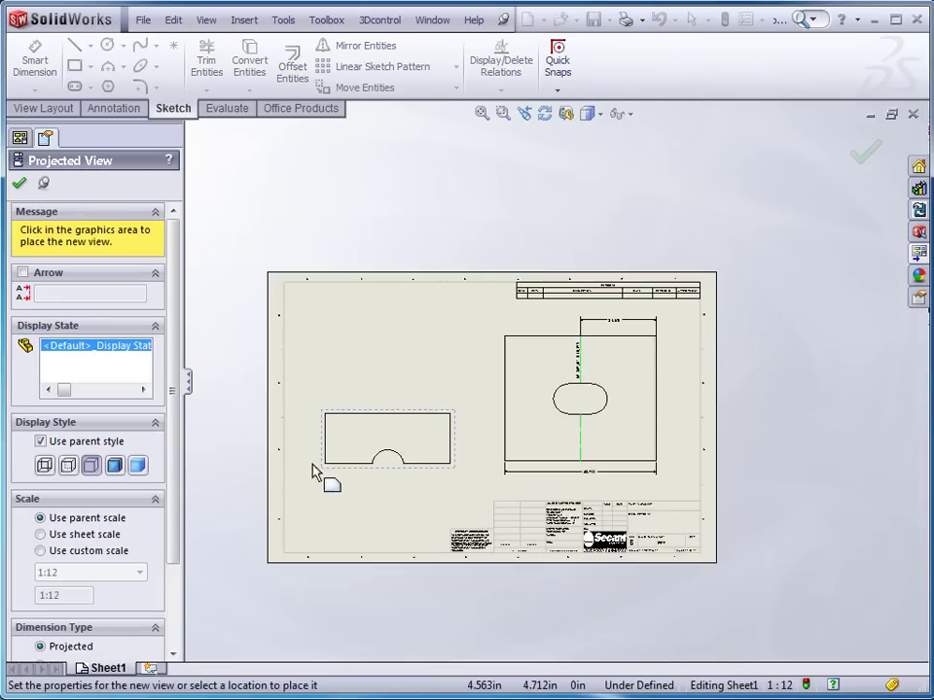
scroll(321, 447, "up", 2)
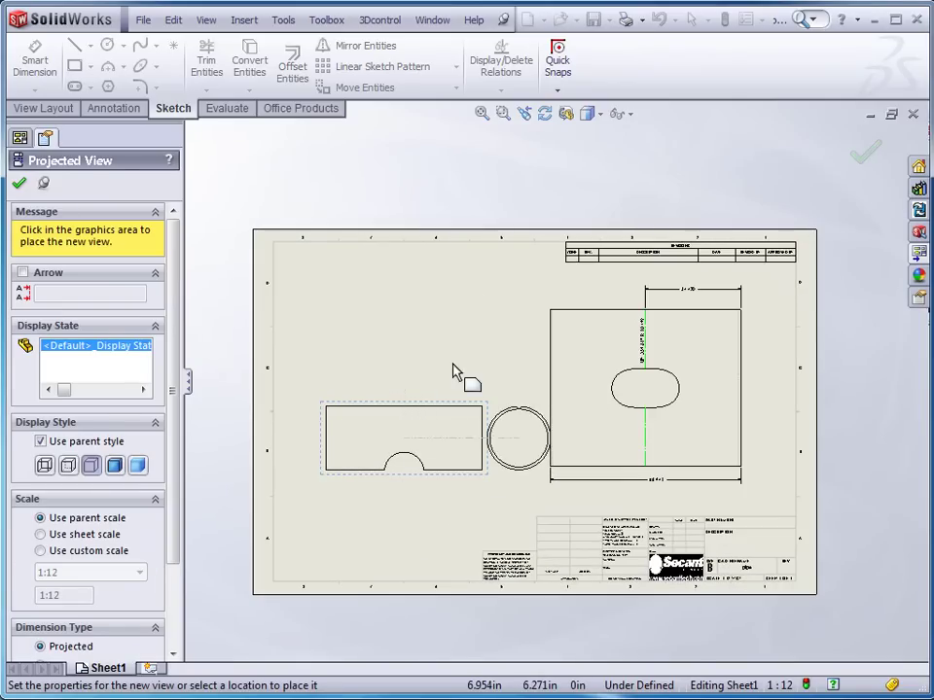
key("Escape")
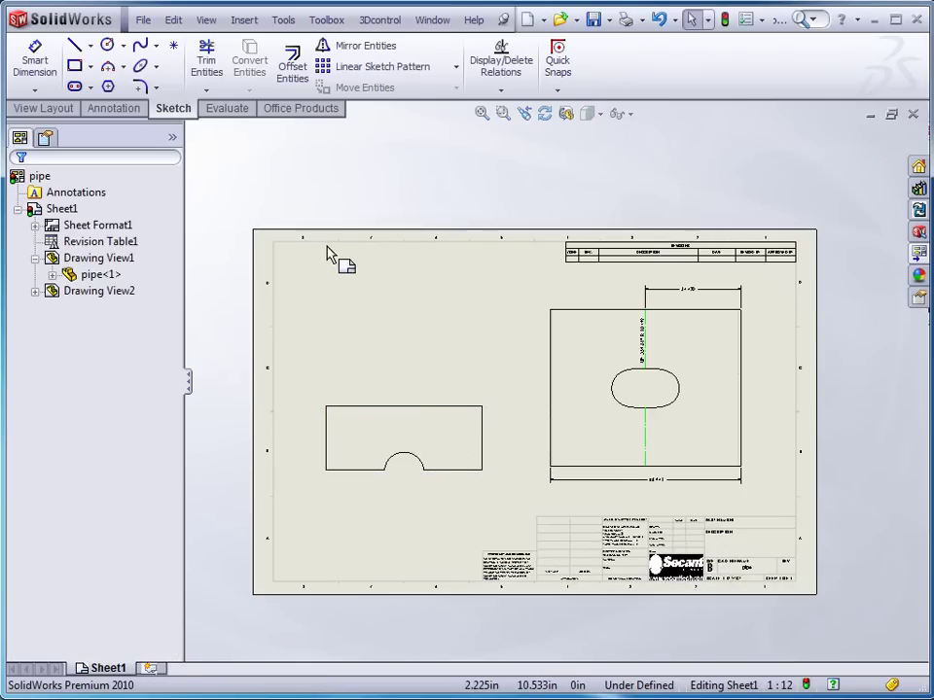